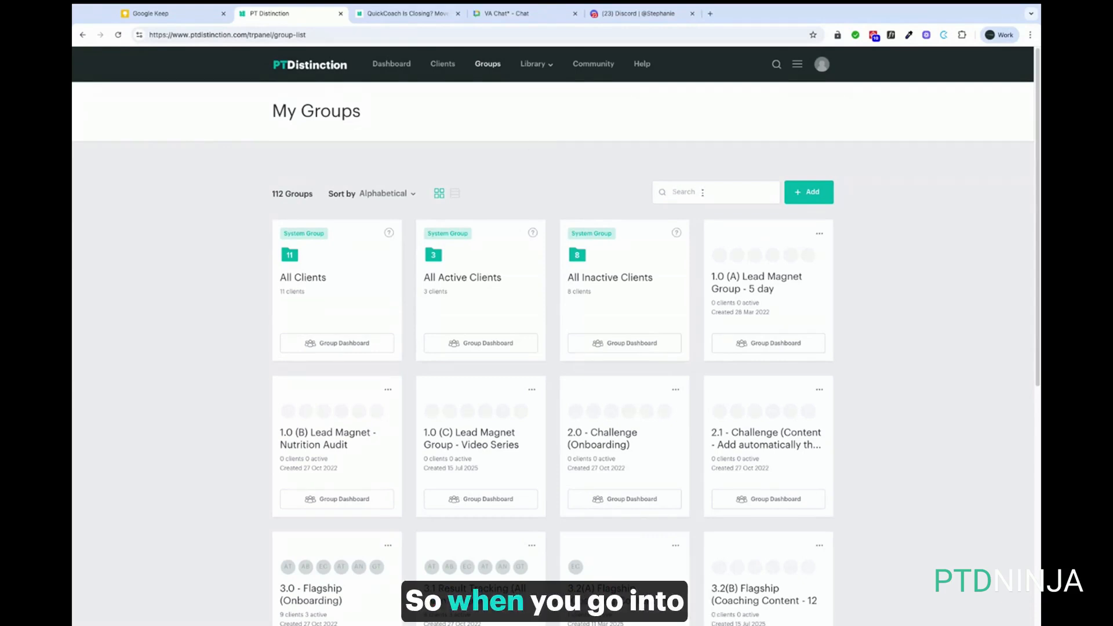
# Search the groups for 'quick', open the QuickCoach group and view its Schedule calendar
pyautogui.click(702, 193)
pyautogui.write('quick')
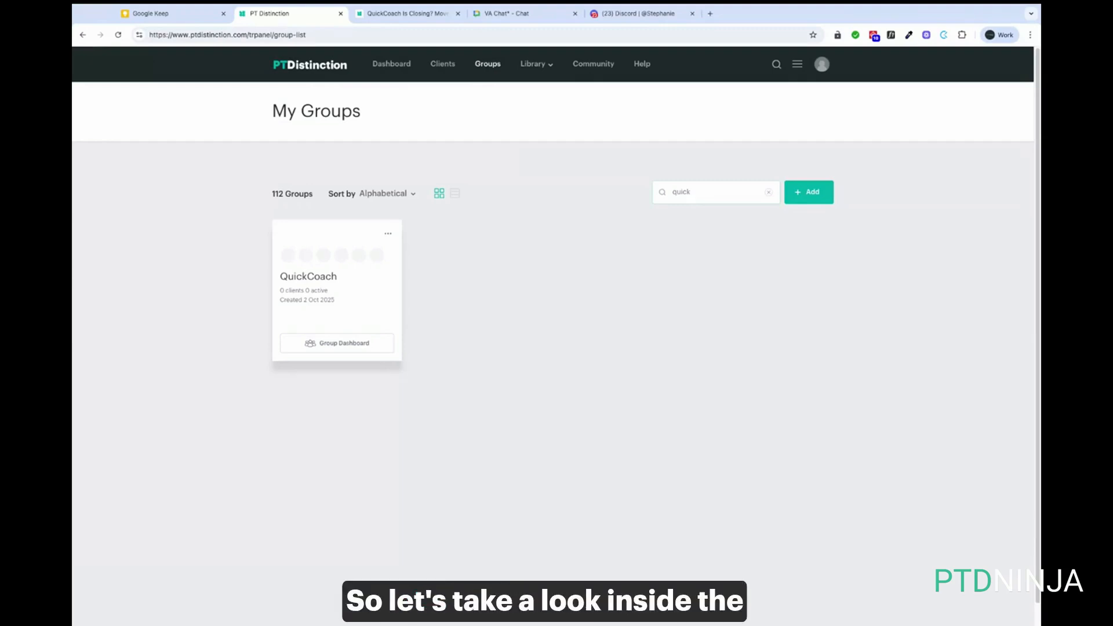
pyautogui.click(337, 343)
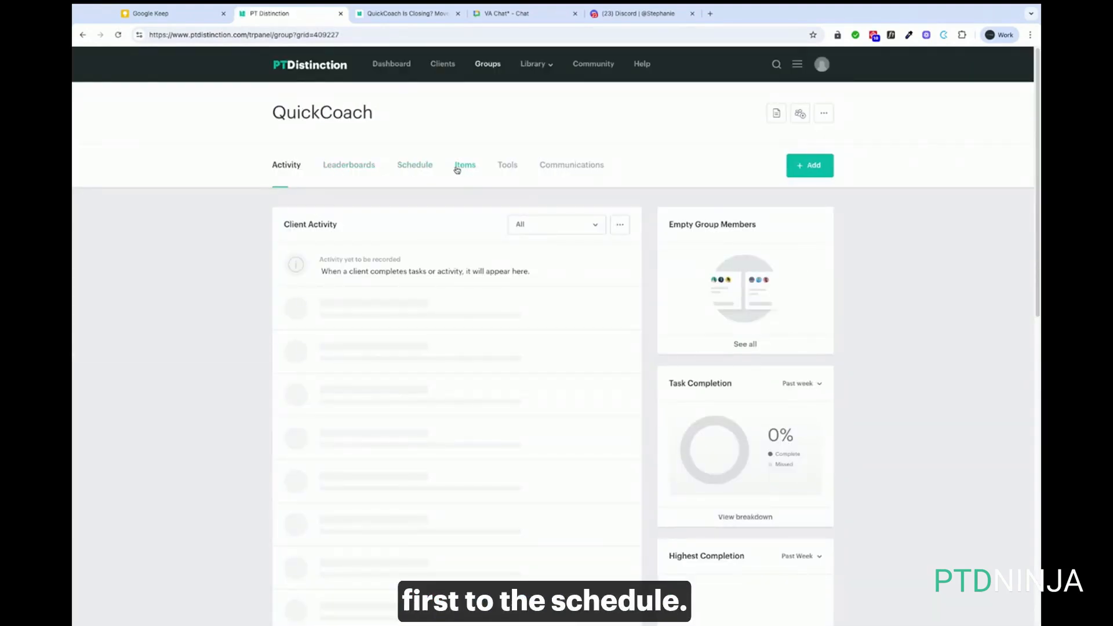
pyautogui.click(422, 168)
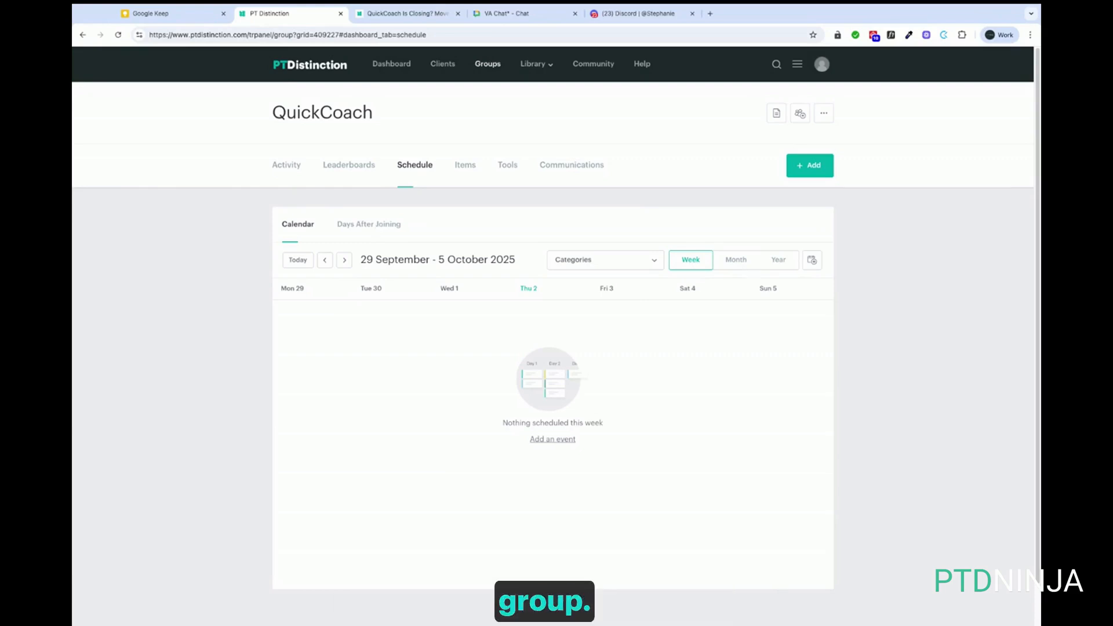
# Review the Days After Joining schedule, then list the group's Items
pyautogui.click(368, 224)
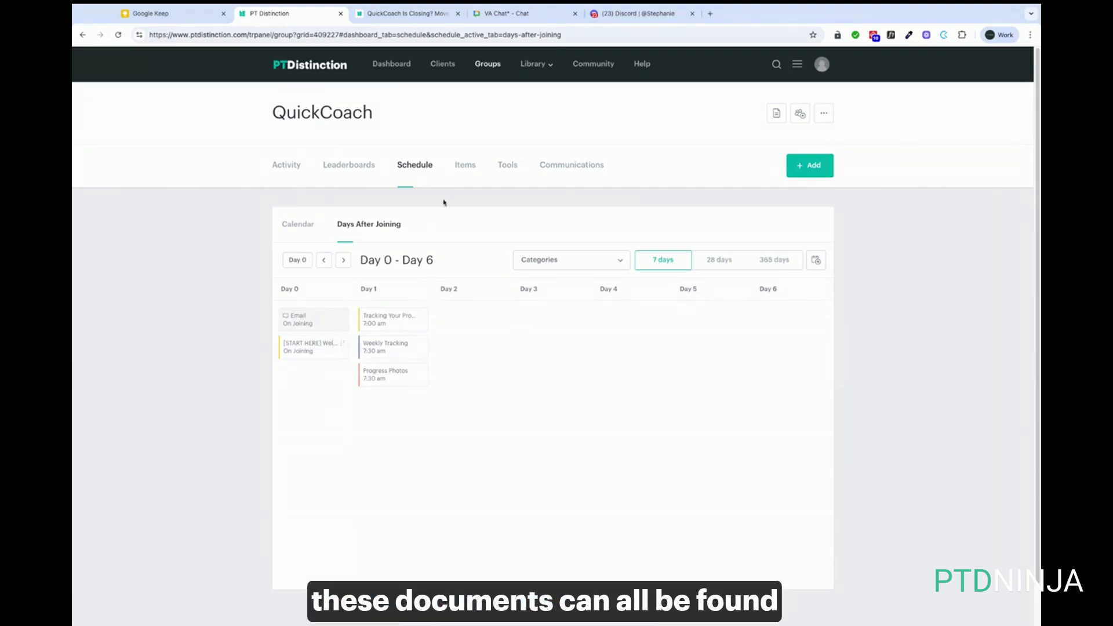
pyautogui.click(465, 165)
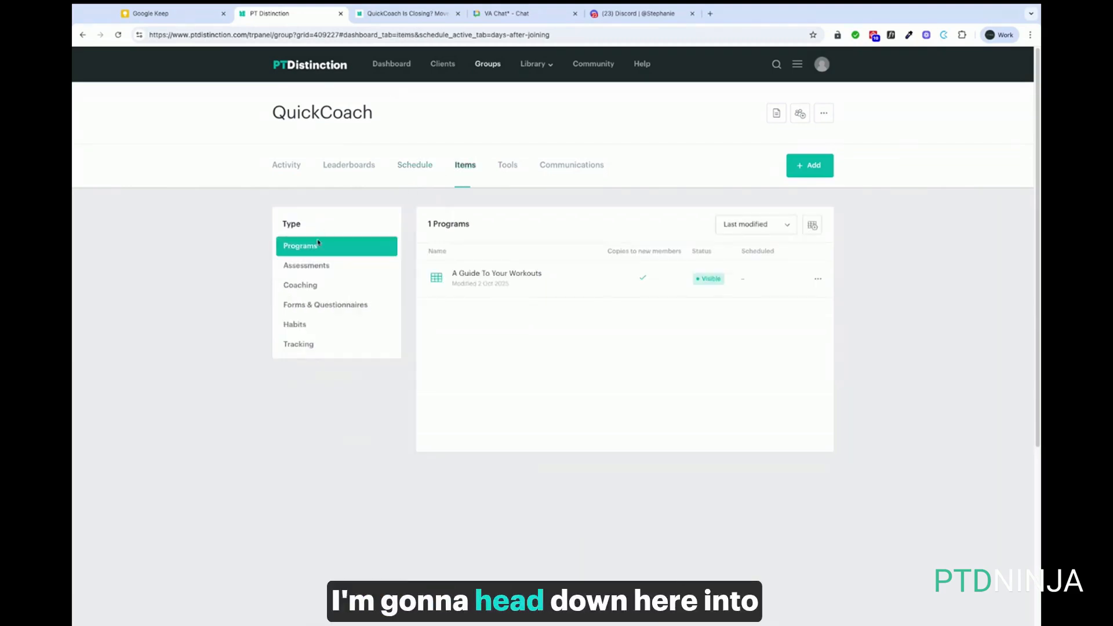
# Open '[START HERE] Welcome To The Program!' from the Onboarding folder under Coaching
pyautogui.click(301, 284)
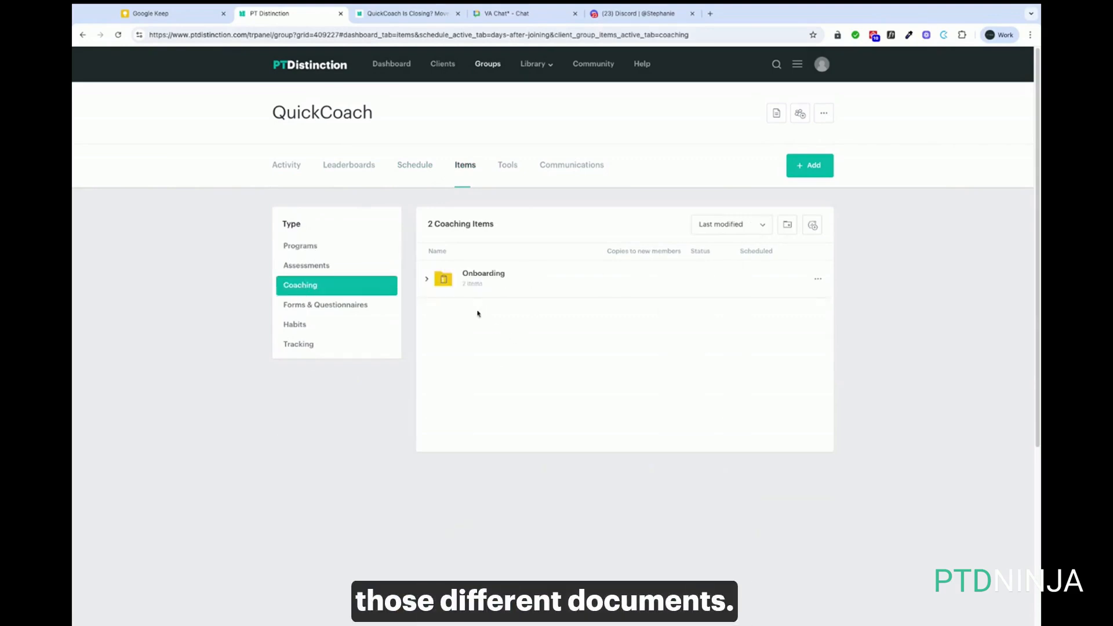
pyautogui.click(468, 283)
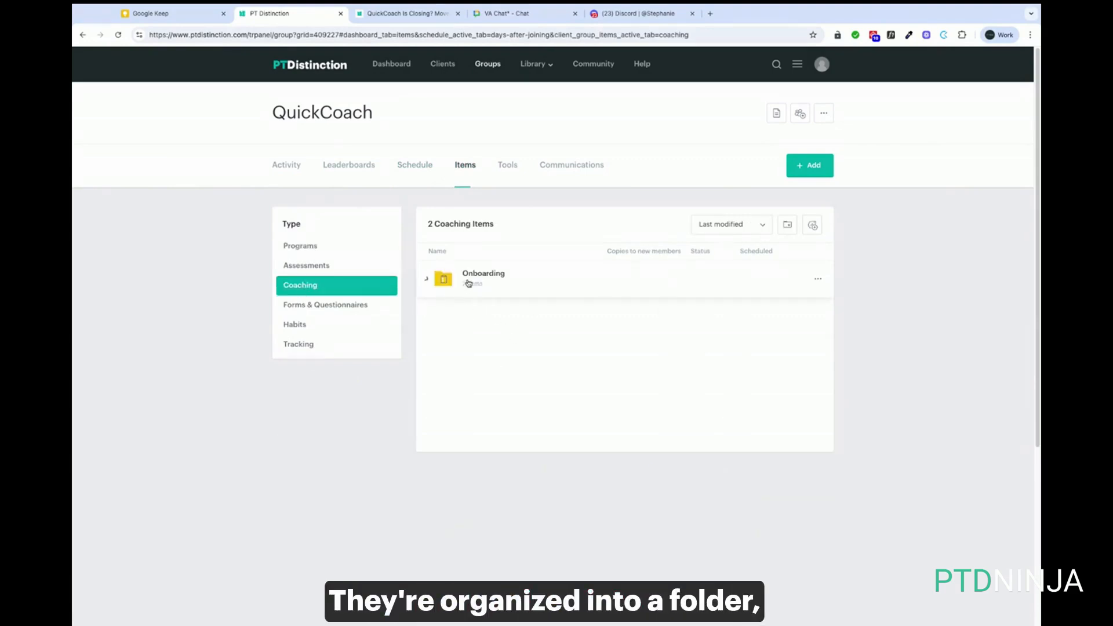
pyautogui.click(534, 317)
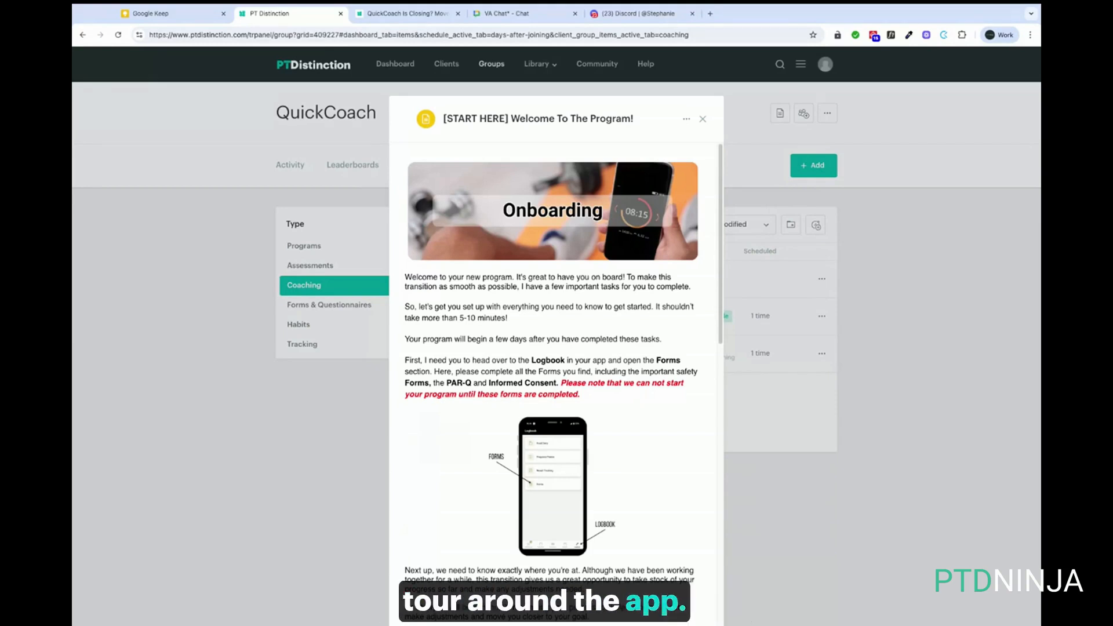
# Scroll through the welcome item's onboarding instructions and back up a little
pyautogui.scroll(-1, 529, 383)
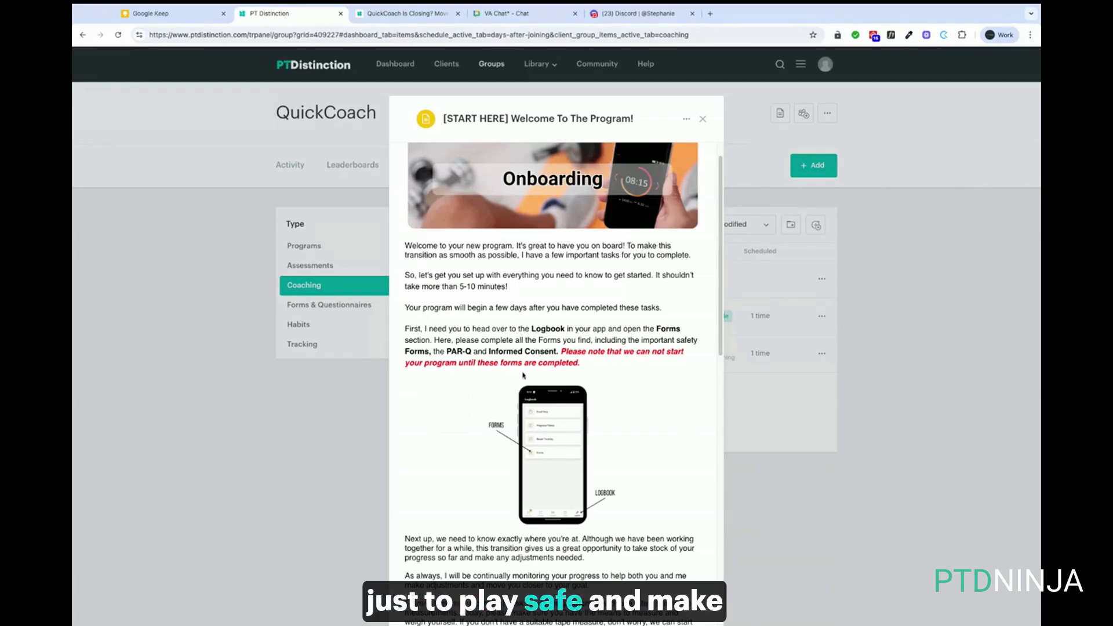
pyautogui.scroll(-3, 551, 382)
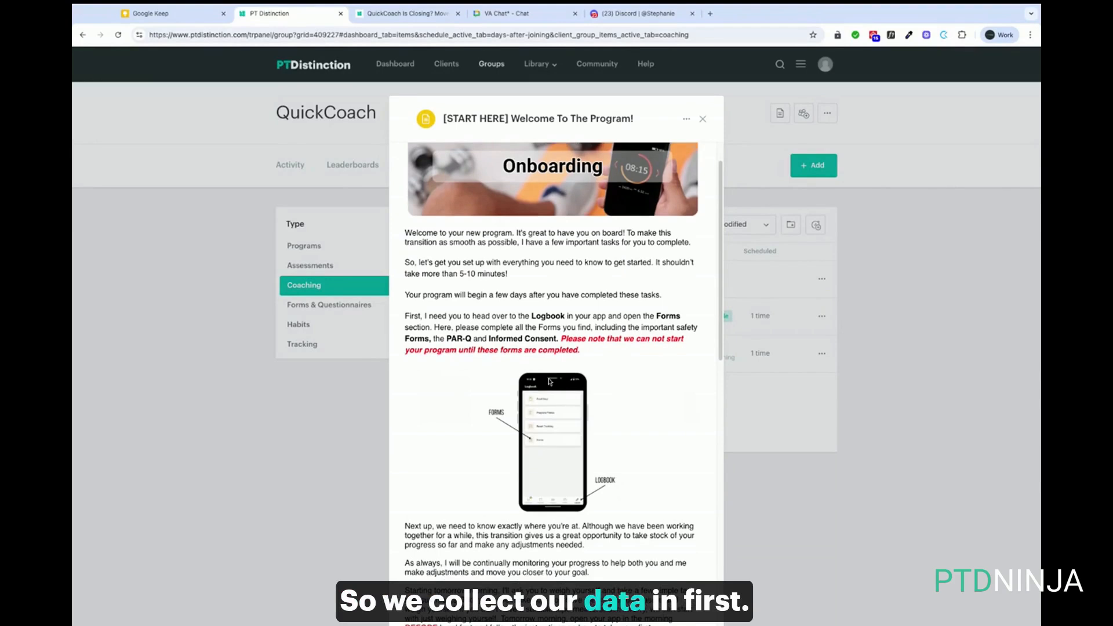
pyautogui.scroll(-2, 551, 382)
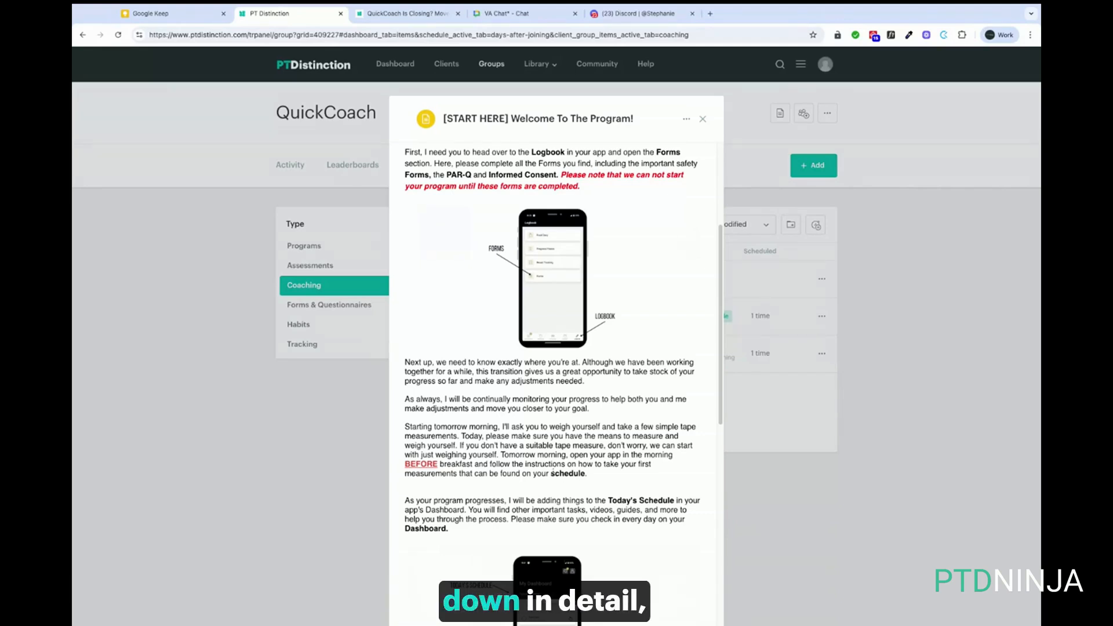
pyautogui.scroll(-2, 622, 502)
pyautogui.scroll(-5, 553, 348)
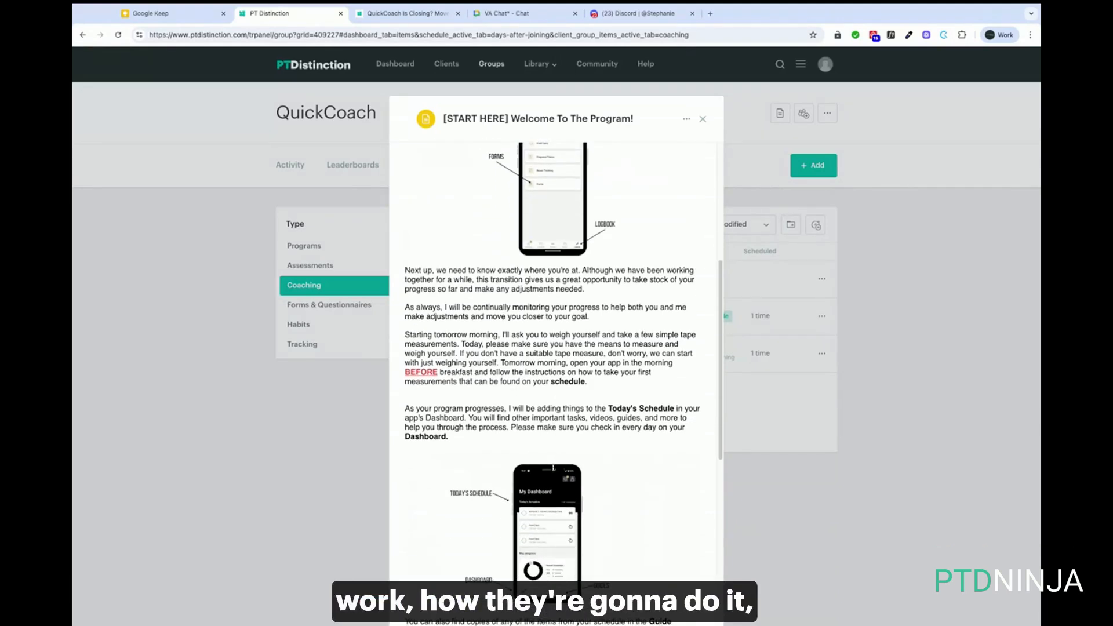
pyautogui.scroll(-4, 575, 456)
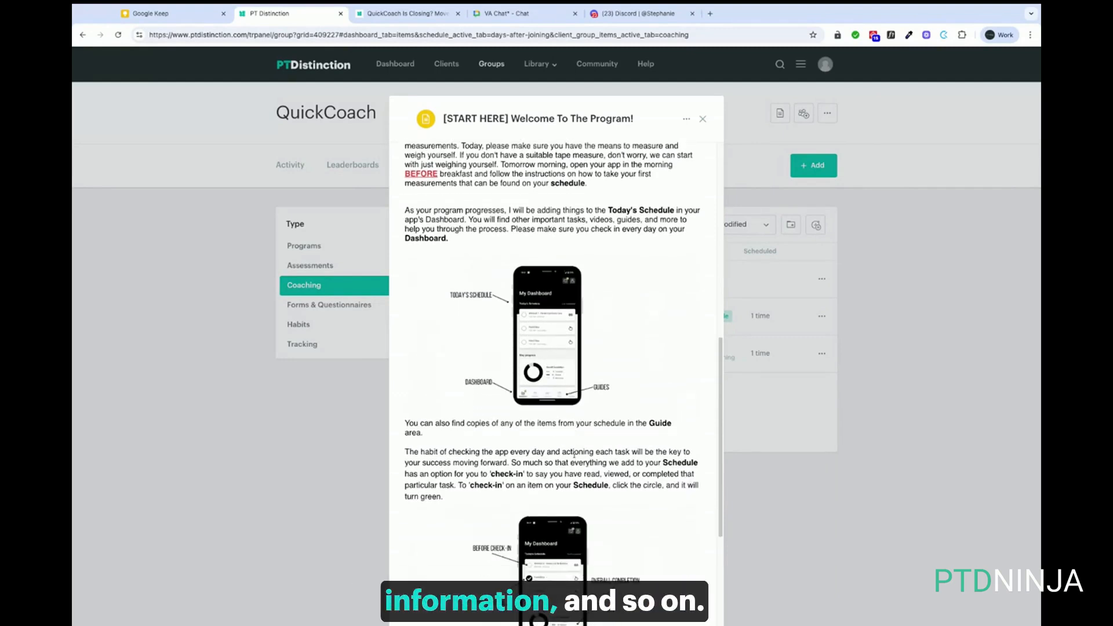
pyautogui.scroll(-3, 574, 456)
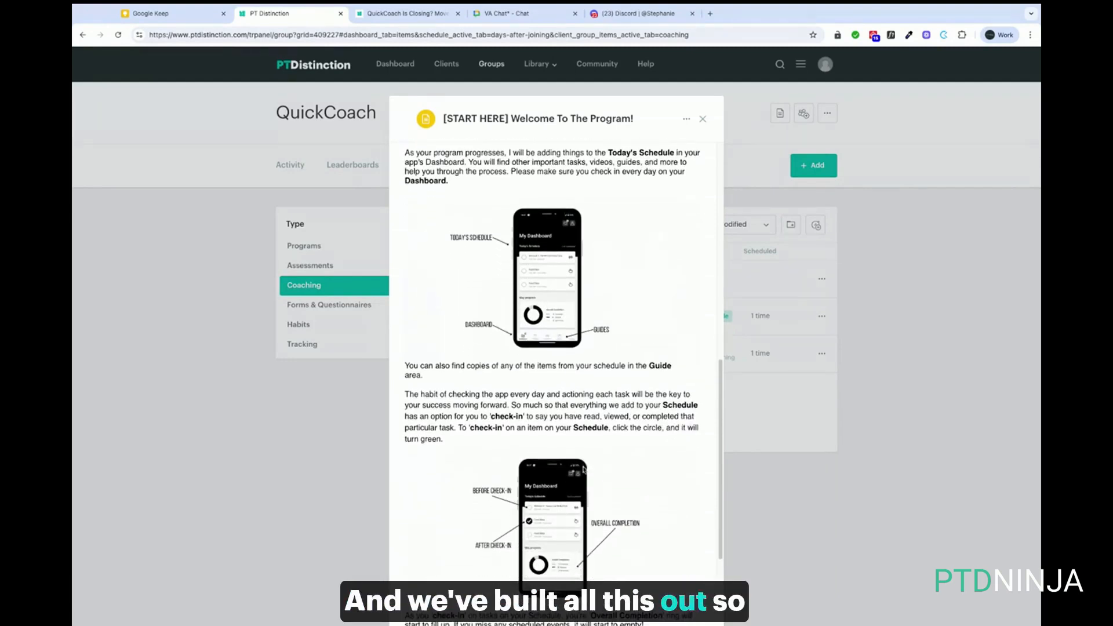
pyautogui.scroll(-1, 586, 451)
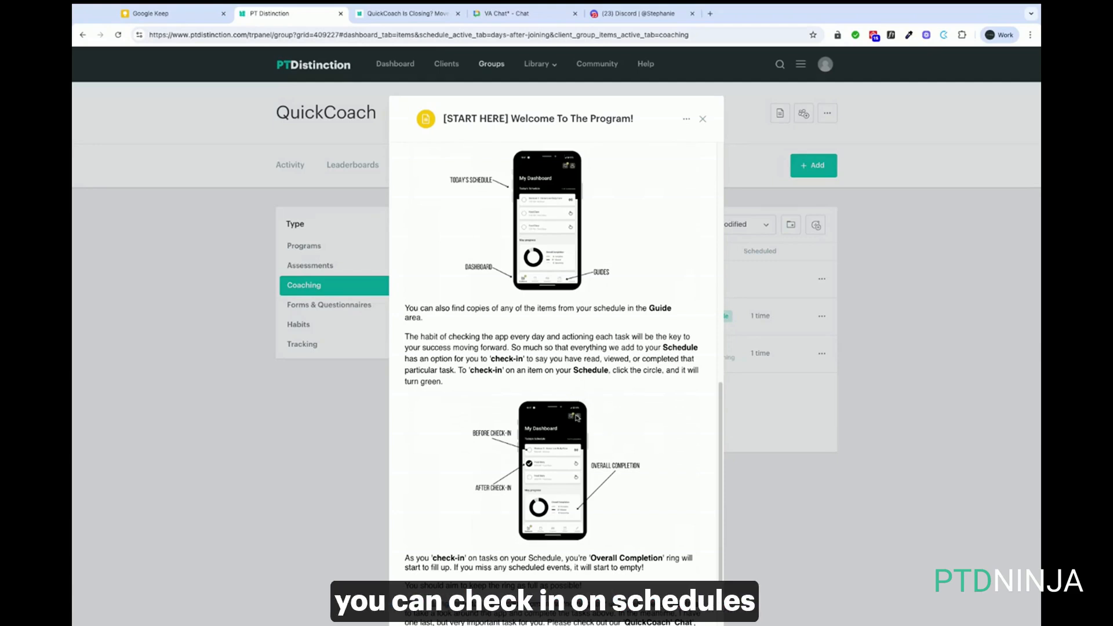
pyautogui.scroll(-3, 577, 417)
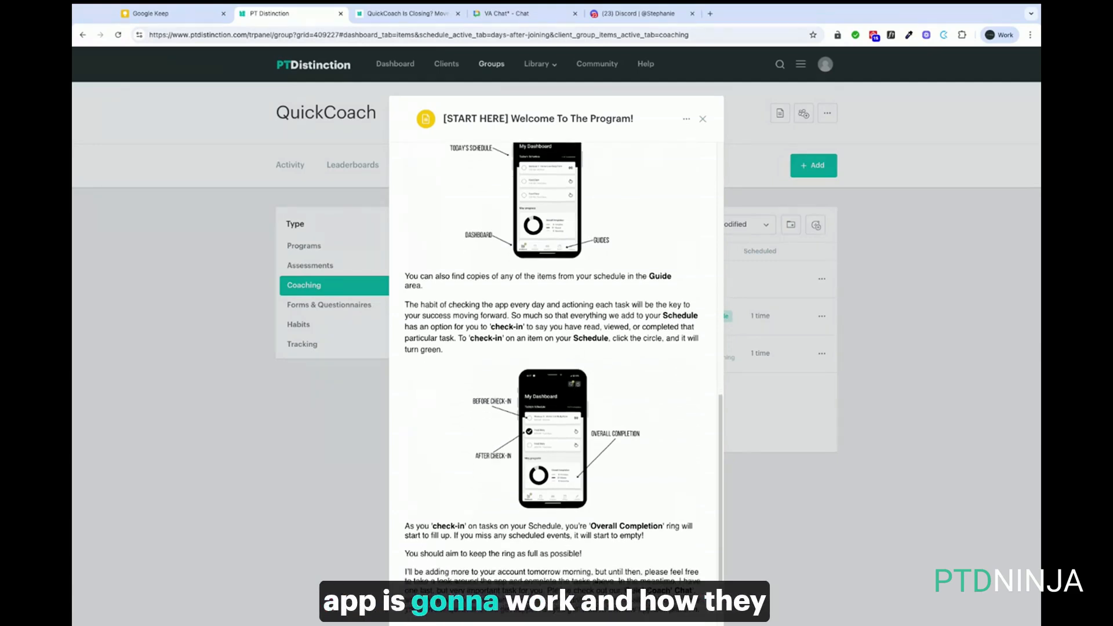
pyautogui.scroll(-5, 552, 383)
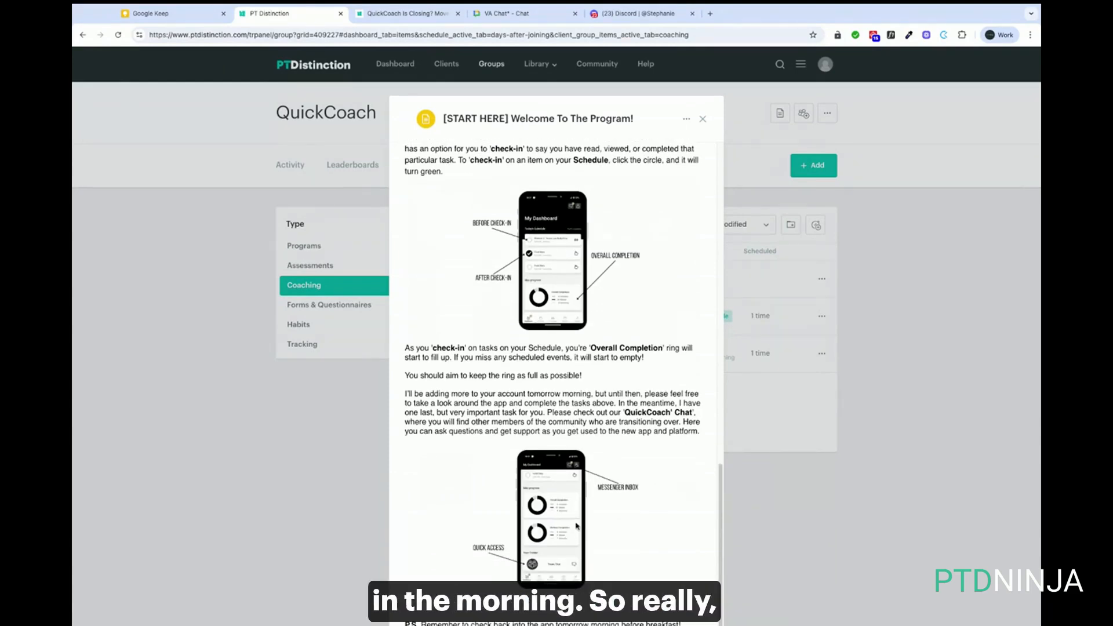
pyautogui.scroll(1, 577, 521)
pyautogui.scroll(2, 577, 520)
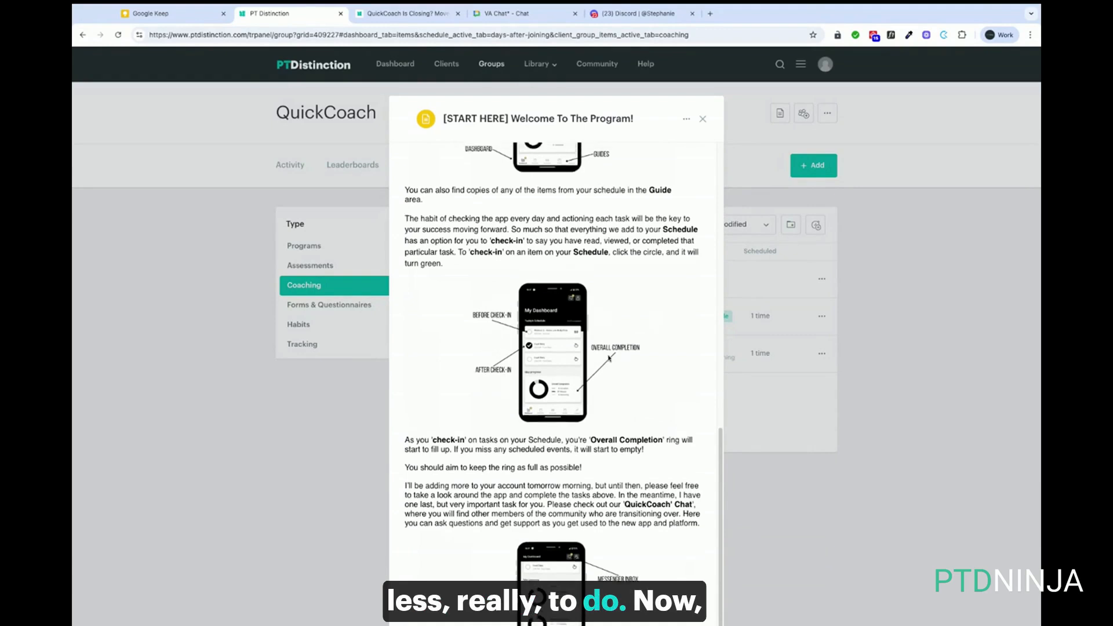
pyautogui.scroll(8, 687, 162)
# Close the welcome item and open the on-joining '[IMPORTANT] You're in…' email under Communications
pyautogui.click(704, 122)
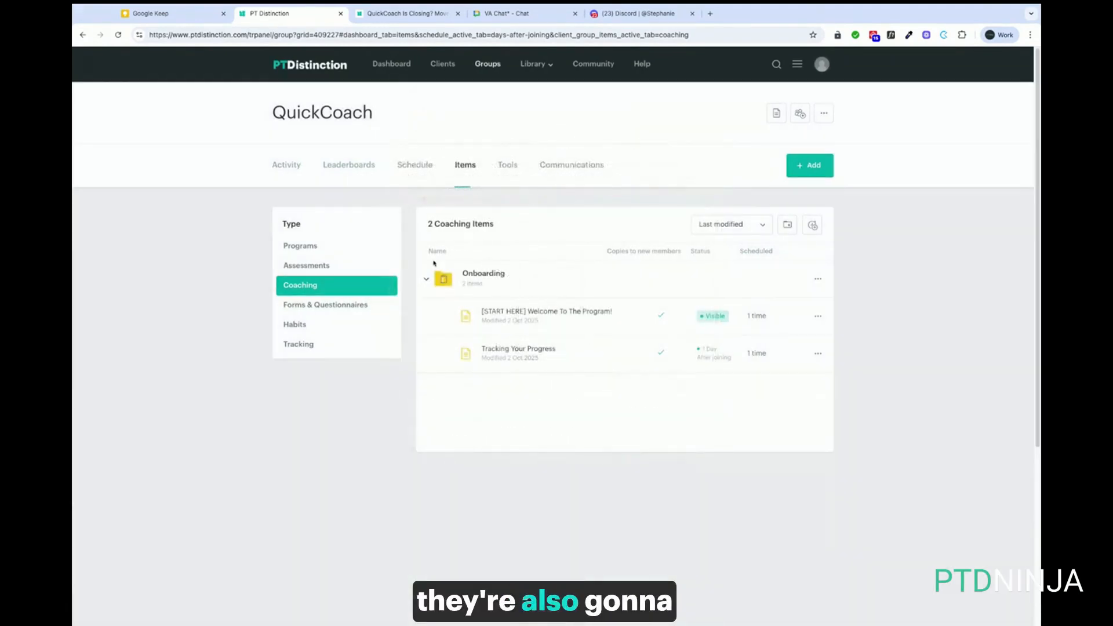
pyautogui.click(564, 167)
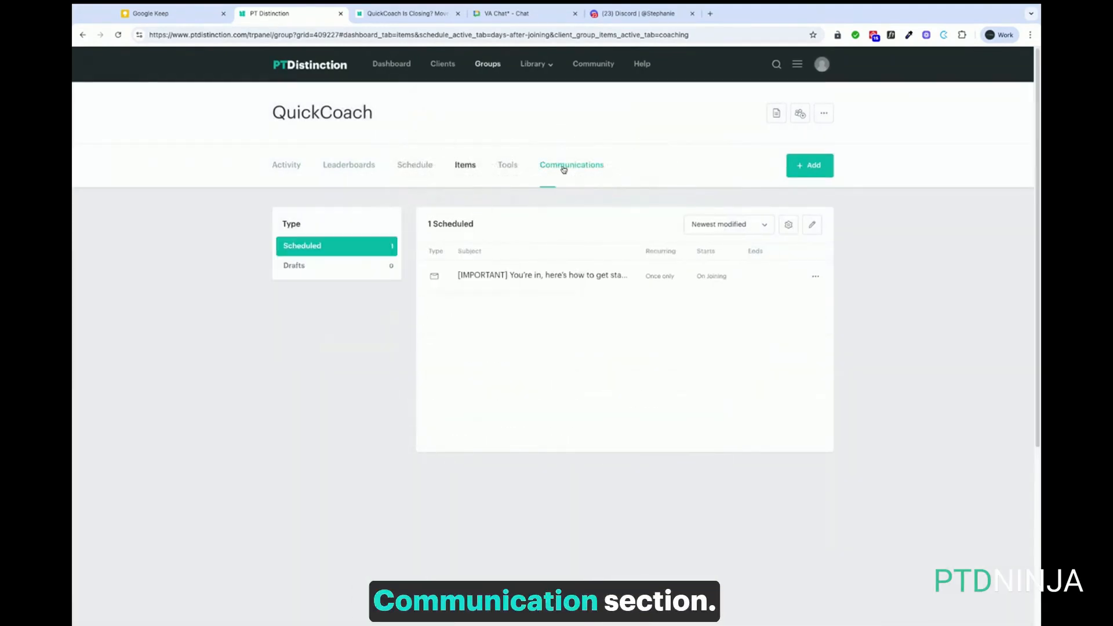
pyautogui.click(522, 276)
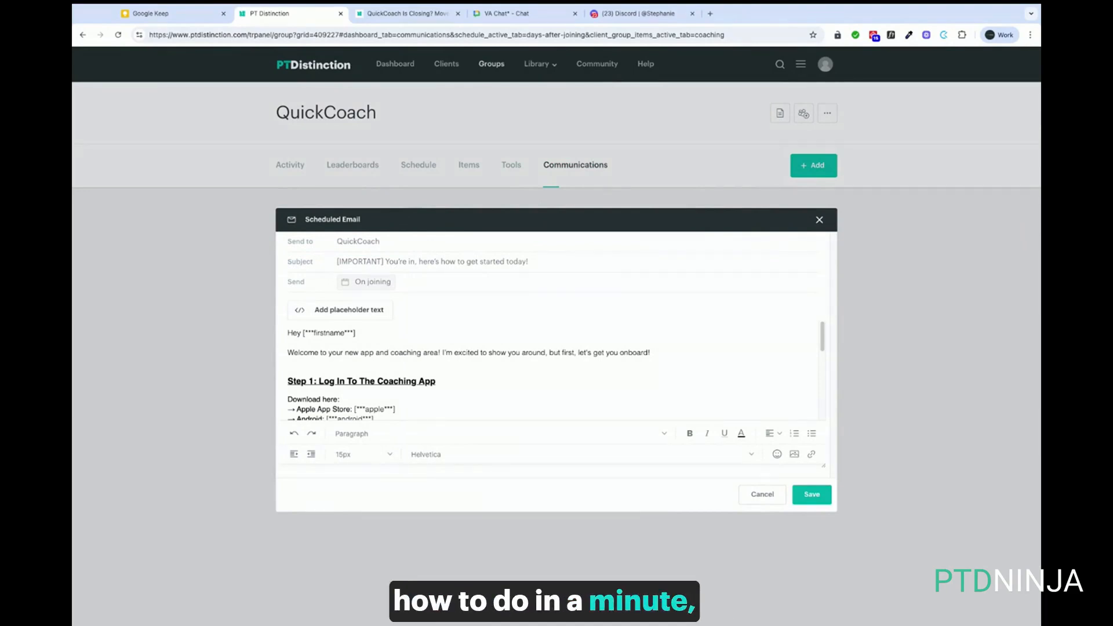
# Read through the scheduled email and close it without changes
pyautogui.scroll(-3, 422, 385)
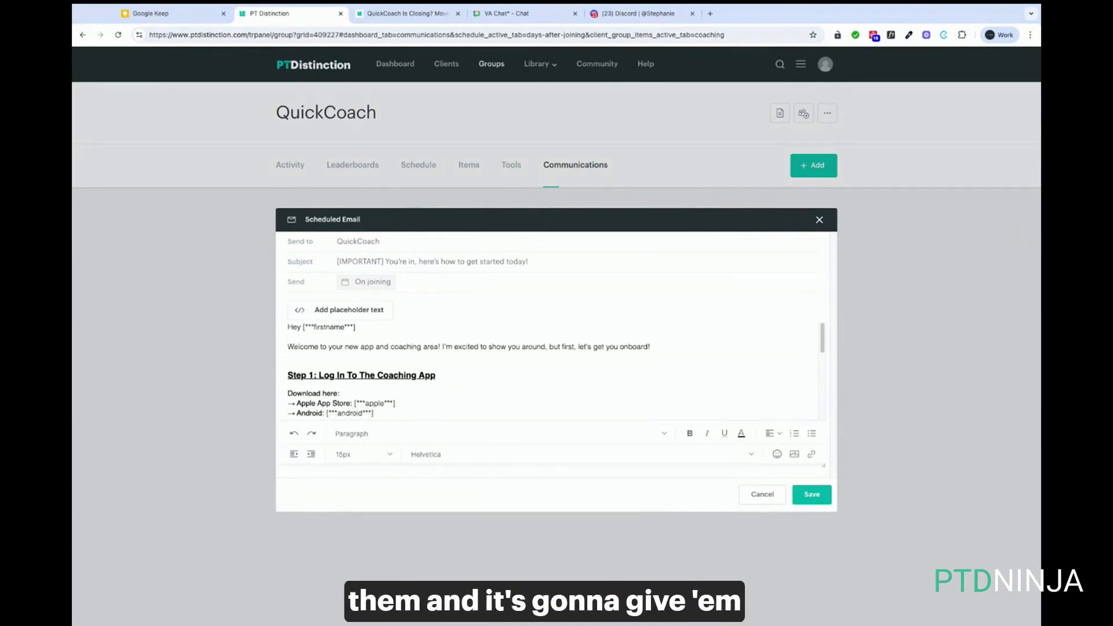
pyautogui.scroll(-1, 423, 385)
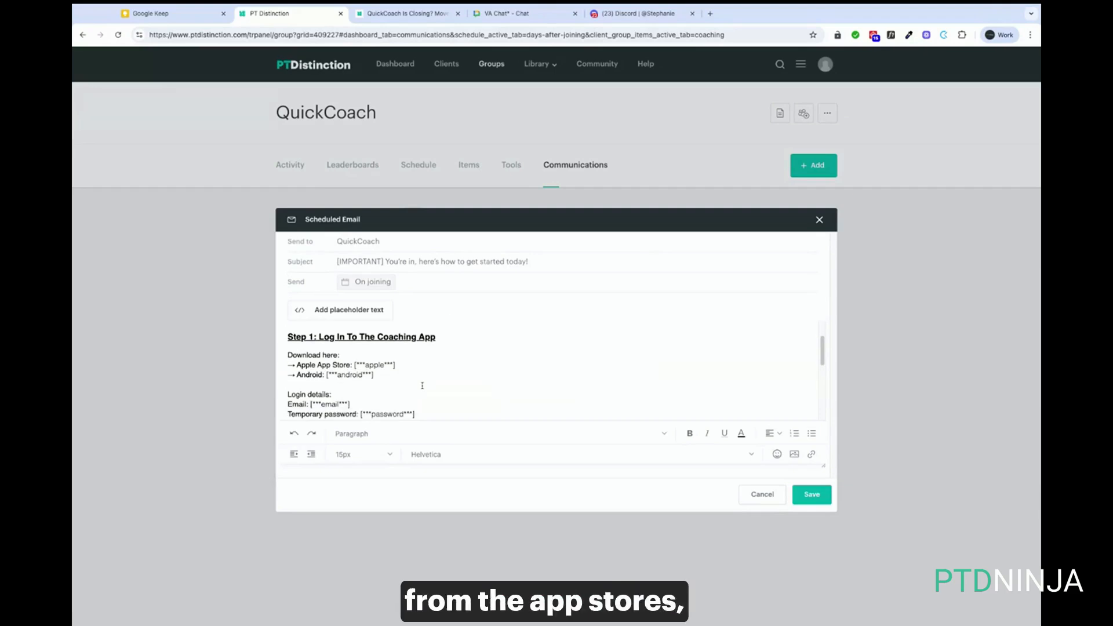
pyautogui.scroll(-8, 422, 386)
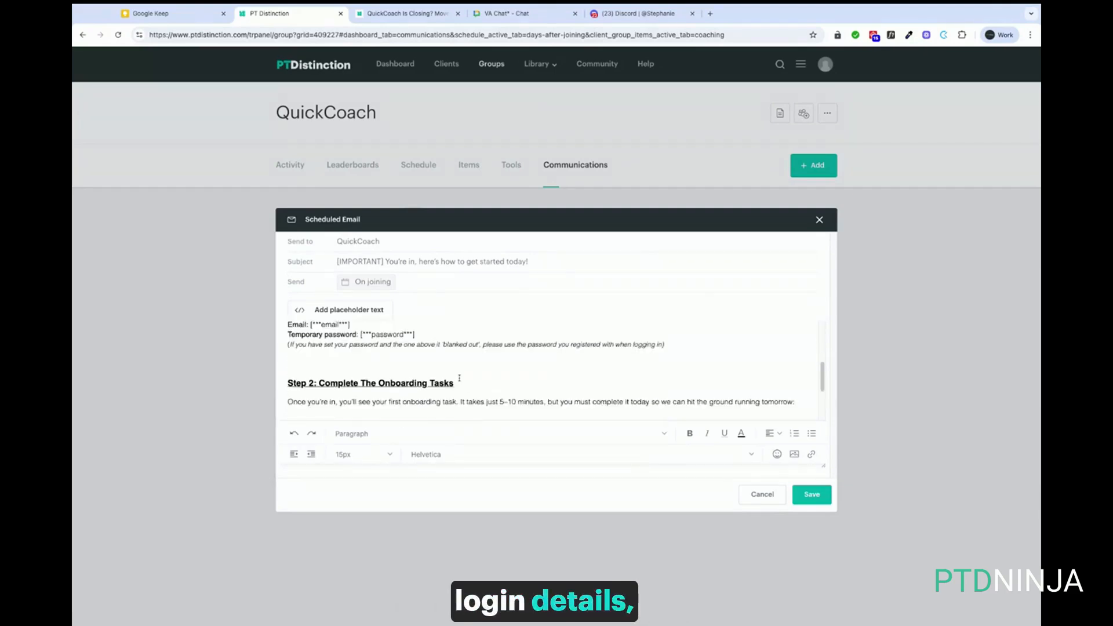
pyautogui.scroll(-4, 460, 378)
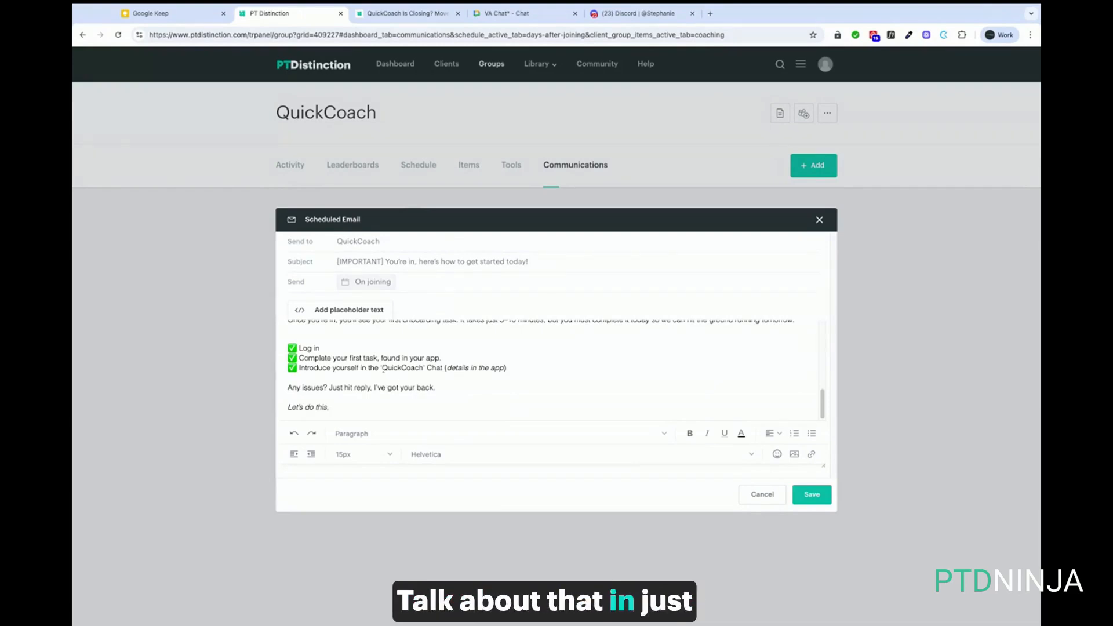
pyautogui.click(820, 220)
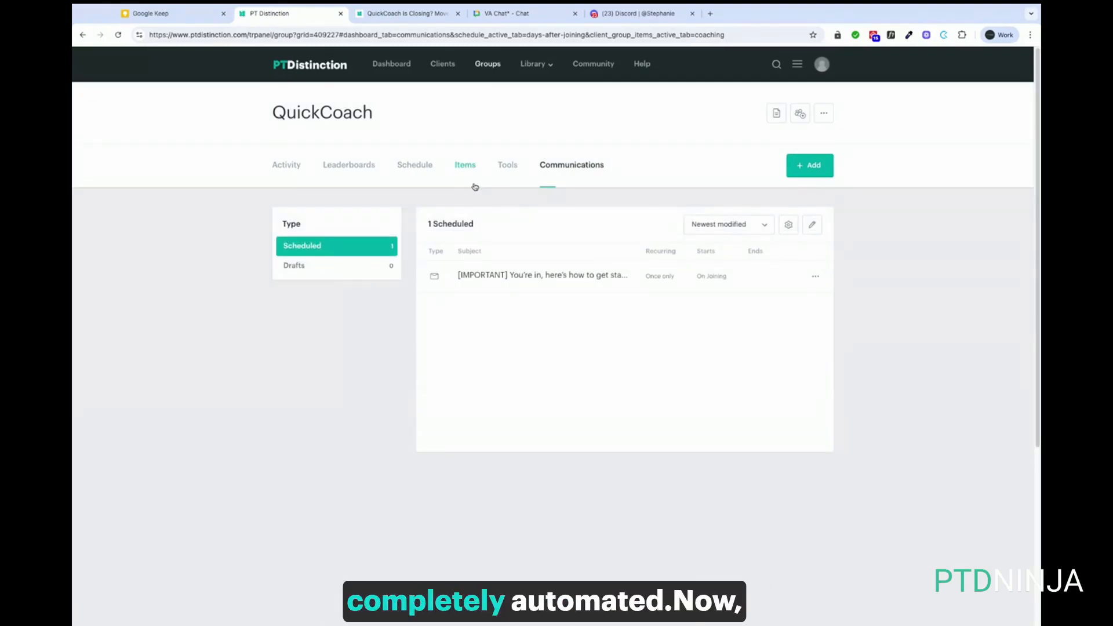
# Check the Tracking Your Progress task on the schedule, then open that coaching item
pyautogui.click(417, 166)
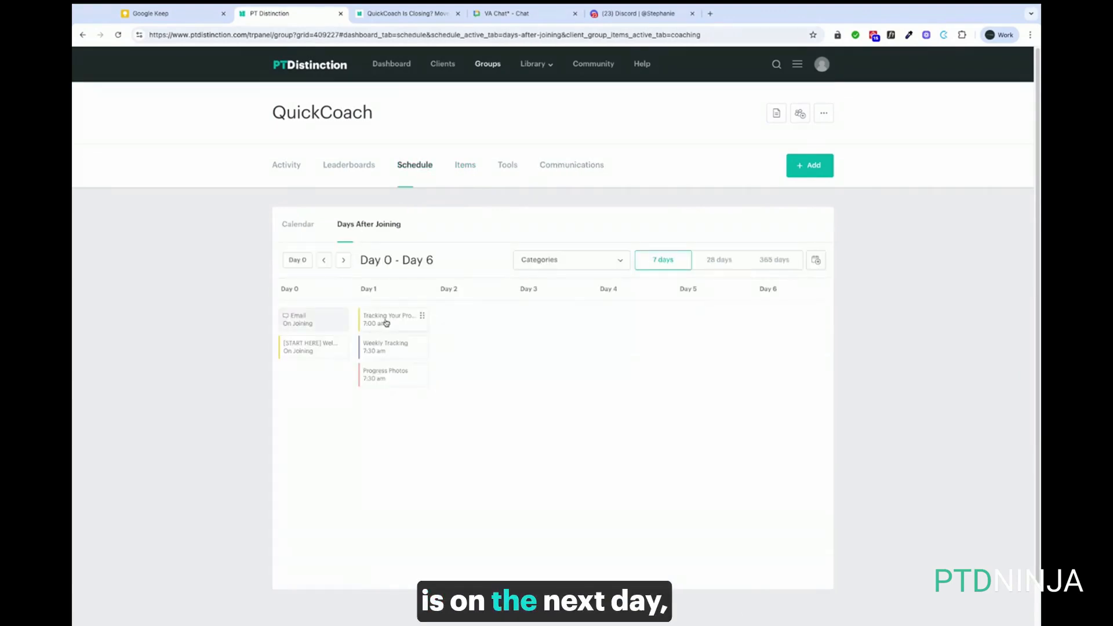
pyautogui.click(394, 320)
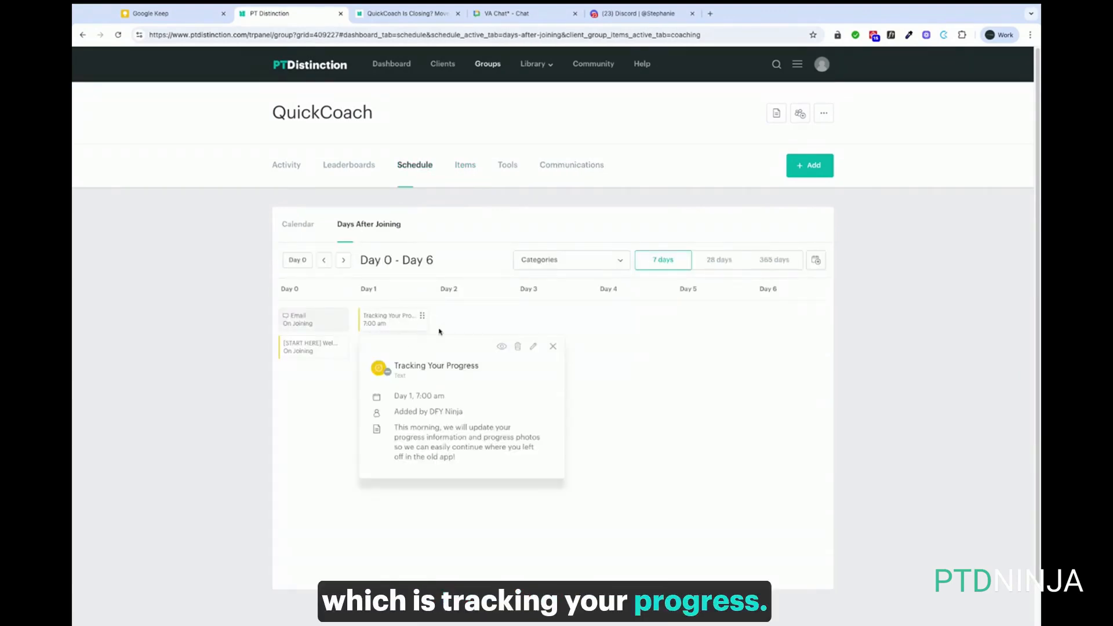
pyautogui.click(464, 168)
pyautogui.click(520, 351)
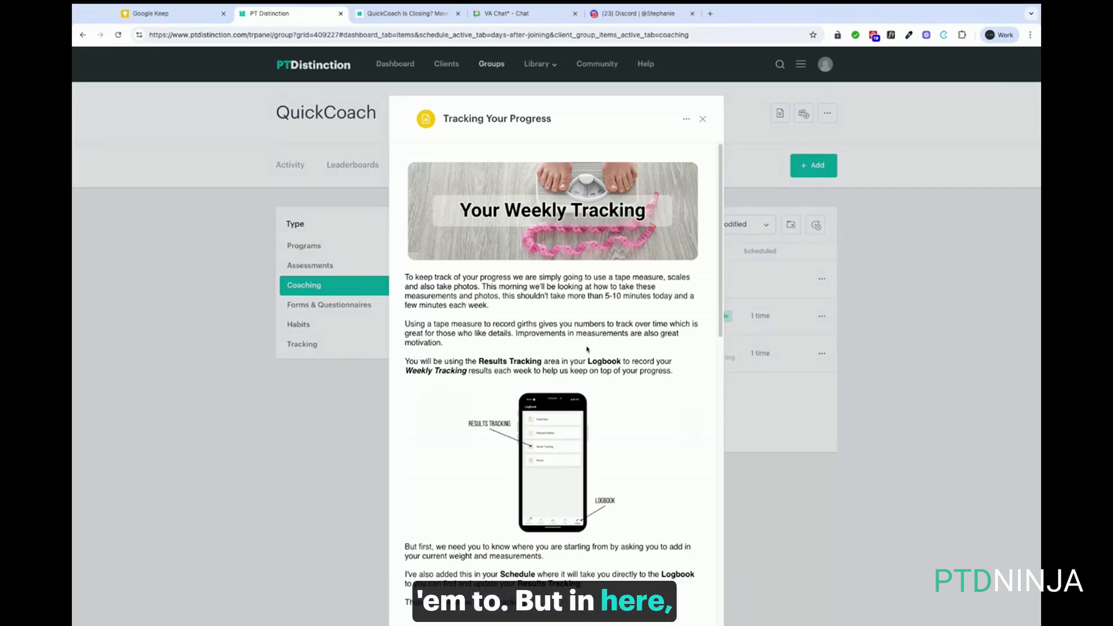
# Scroll through the Your Weekly Tracking instructions on bodyweight, measurements and progress photos
pyautogui.scroll(-2, 587, 351)
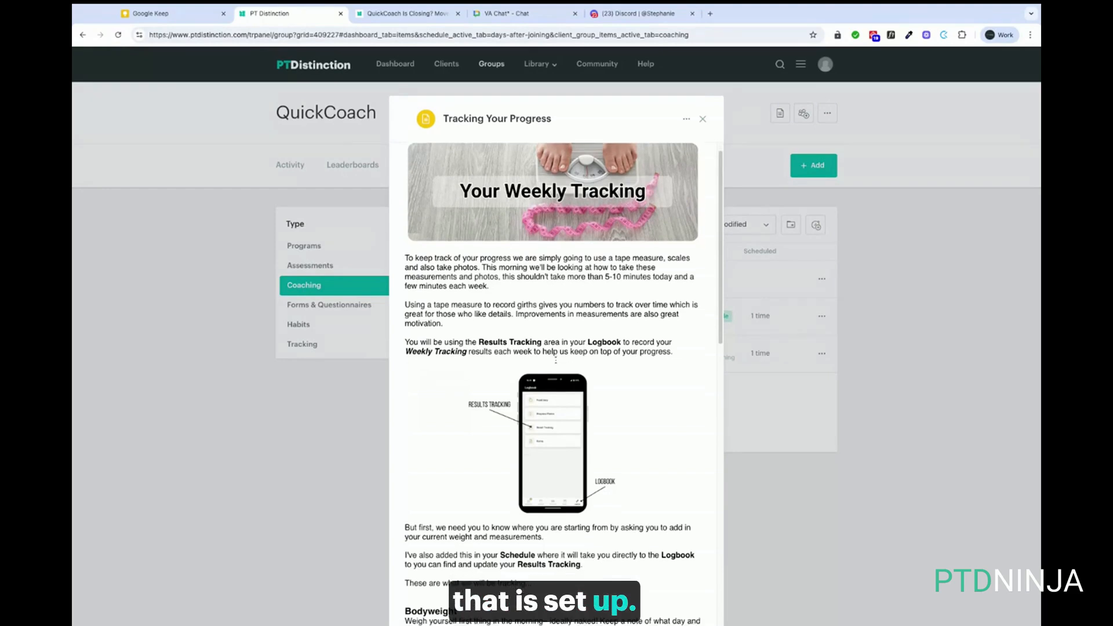
pyautogui.scroll(-1, 555, 359)
pyautogui.scroll(-5, 562, 356)
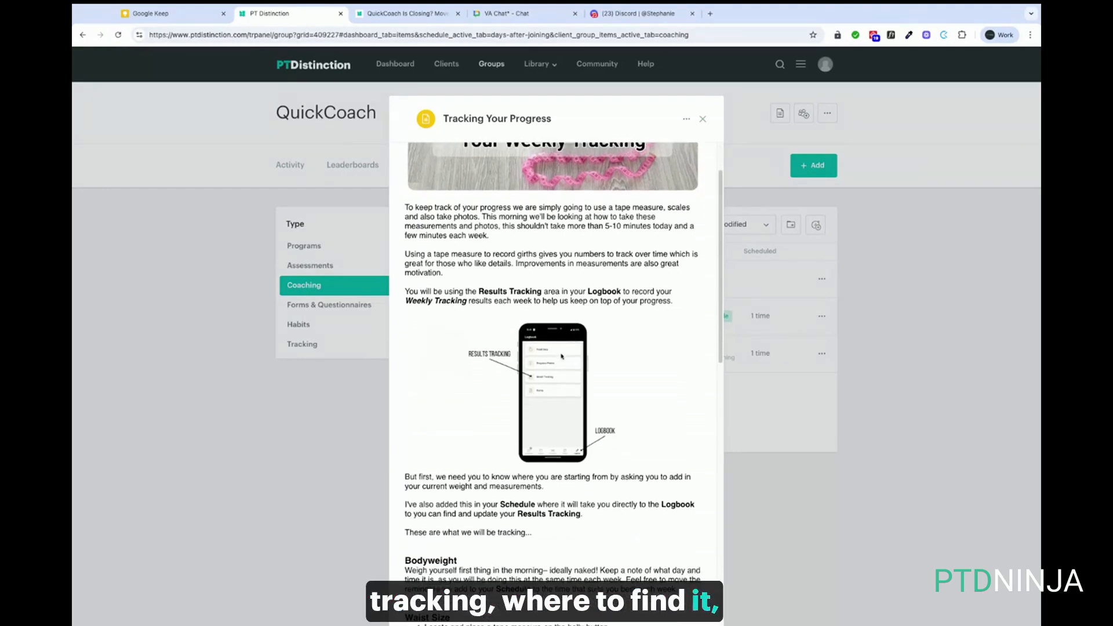
pyautogui.scroll(-2, 555, 351)
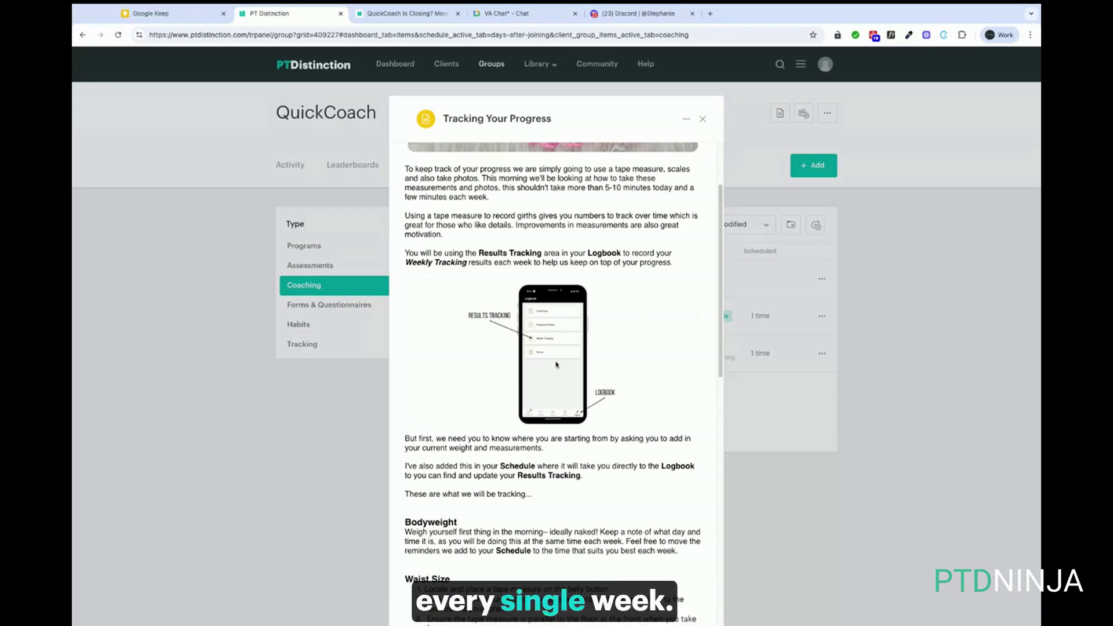
pyautogui.scroll(-10, 556, 364)
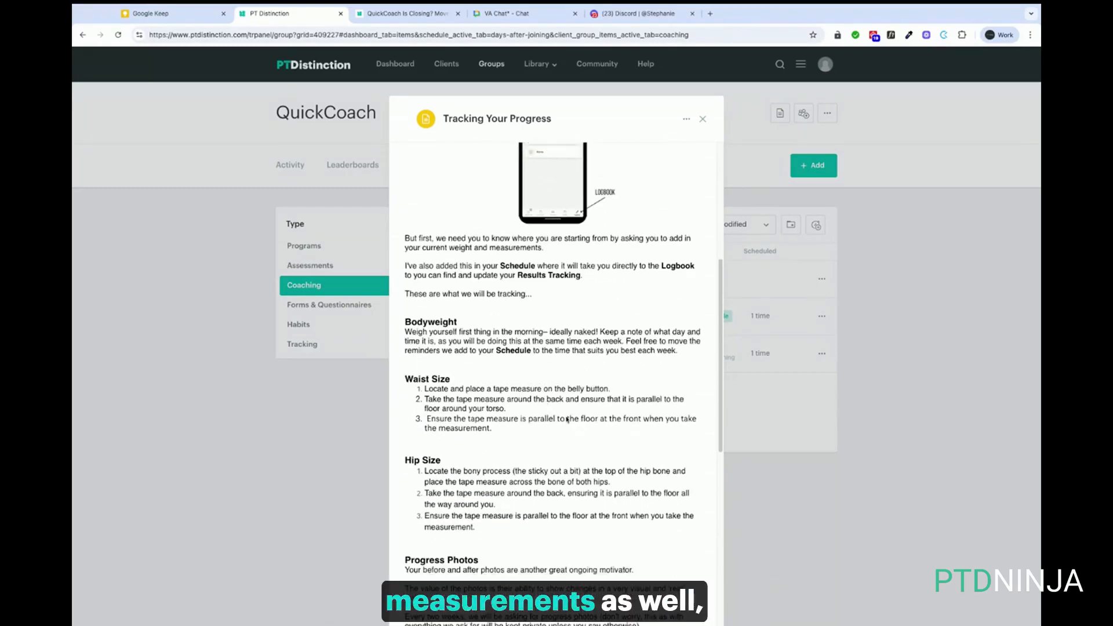
pyautogui.scroll(-10, 567, 419)
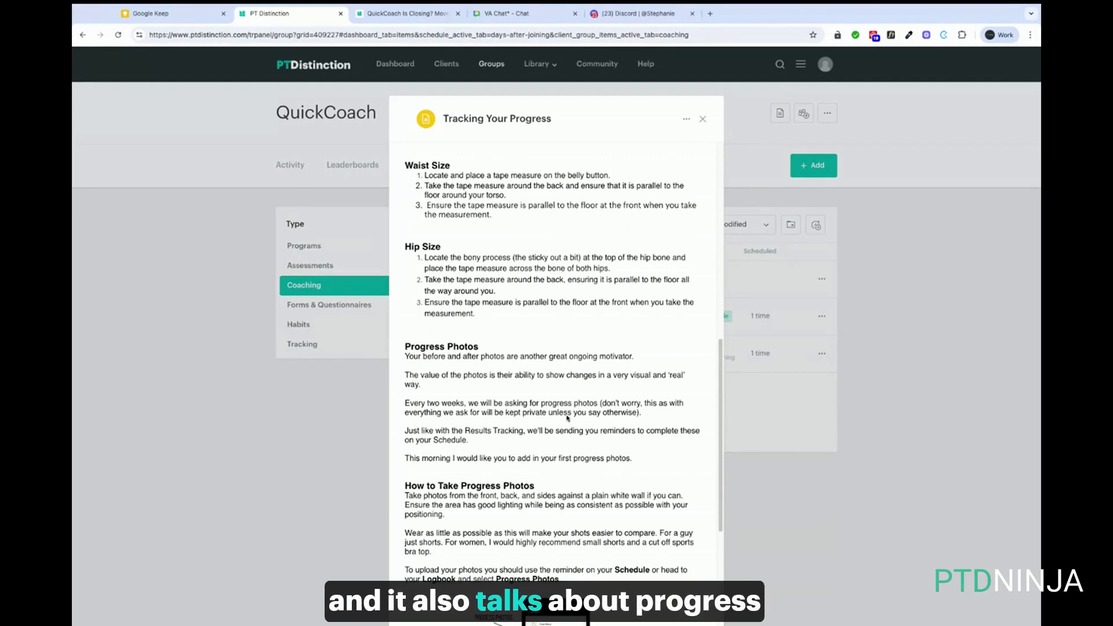
pyautogui.scroll(-12, 567, 418)
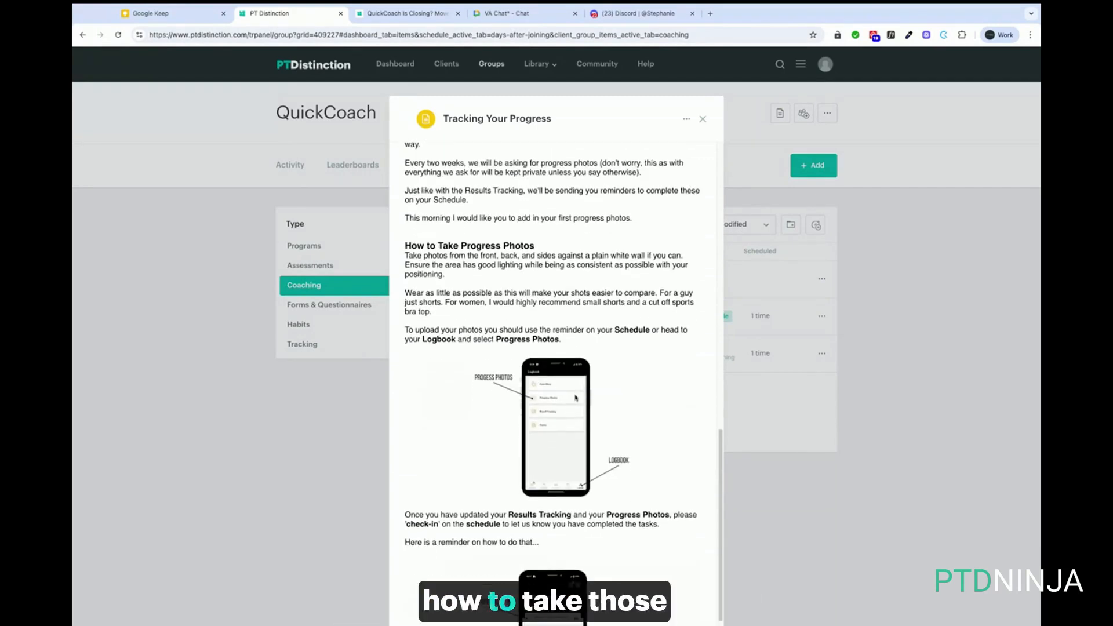
pyautogui.scroll(-6, 576, 398)
pyautogui.scroll(20, 556, 383)
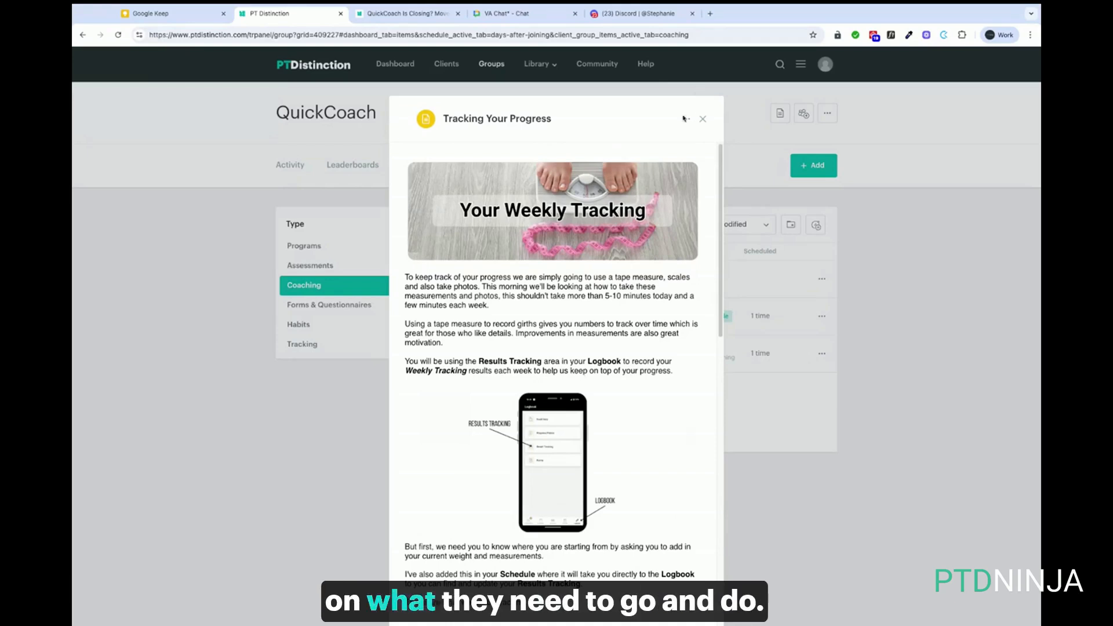
# Inspect the Day 1 Weekly Tracking and Progress Photos reminders on the days-after-joining schedule
pyautogui.click(704, 122)
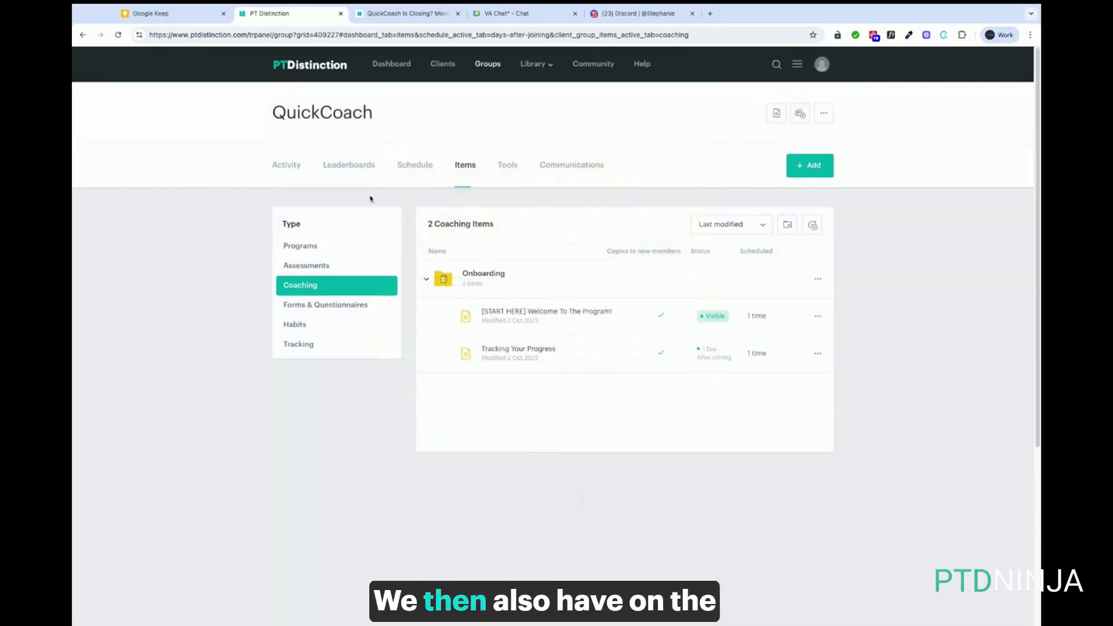
pyautogui.click(408, 167)
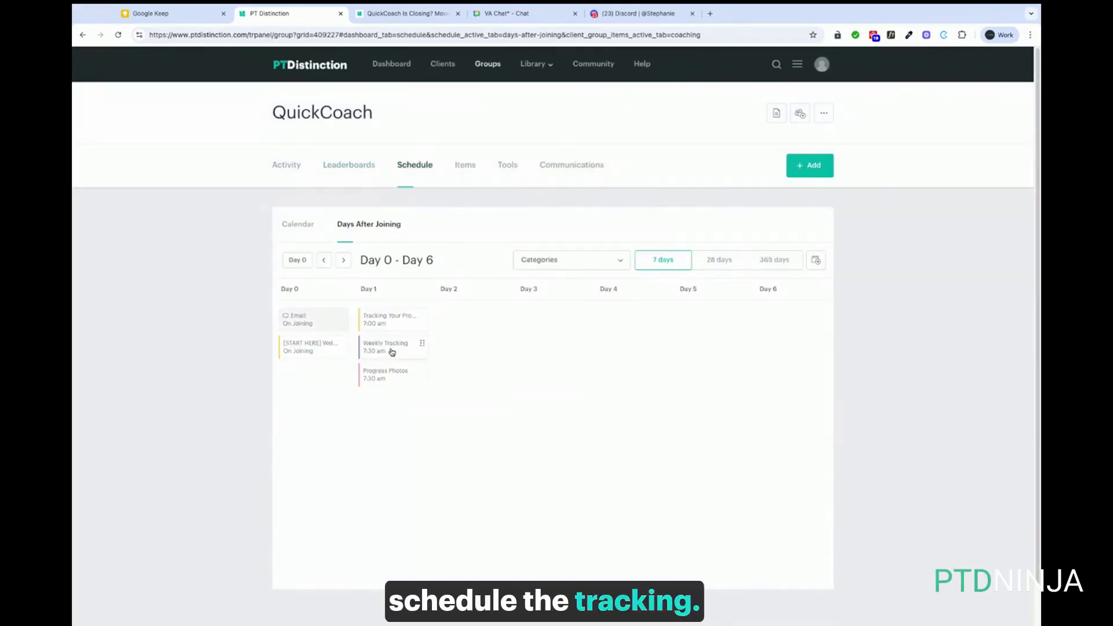
pyautogui.click(392, 351)
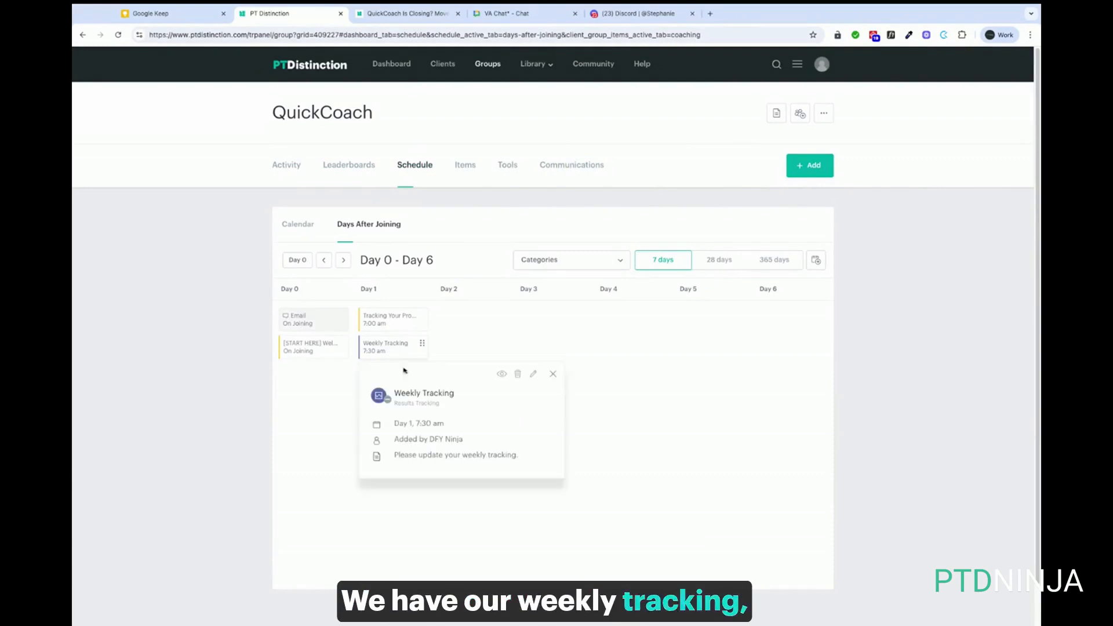
pyautogui.click(503, 378)
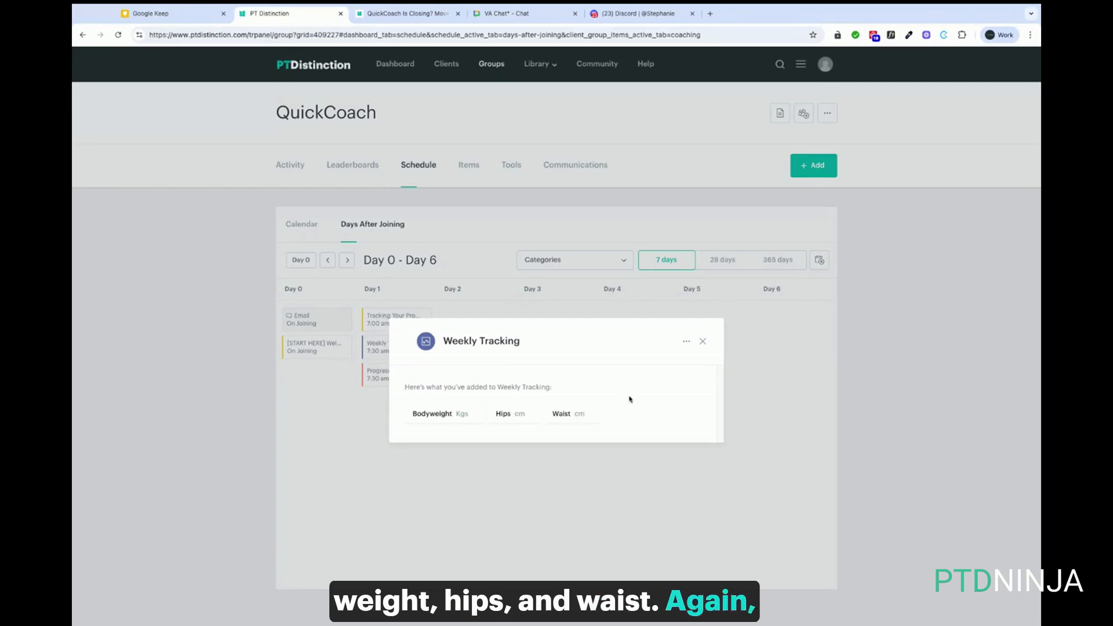
pyautogui.click(688, 343)
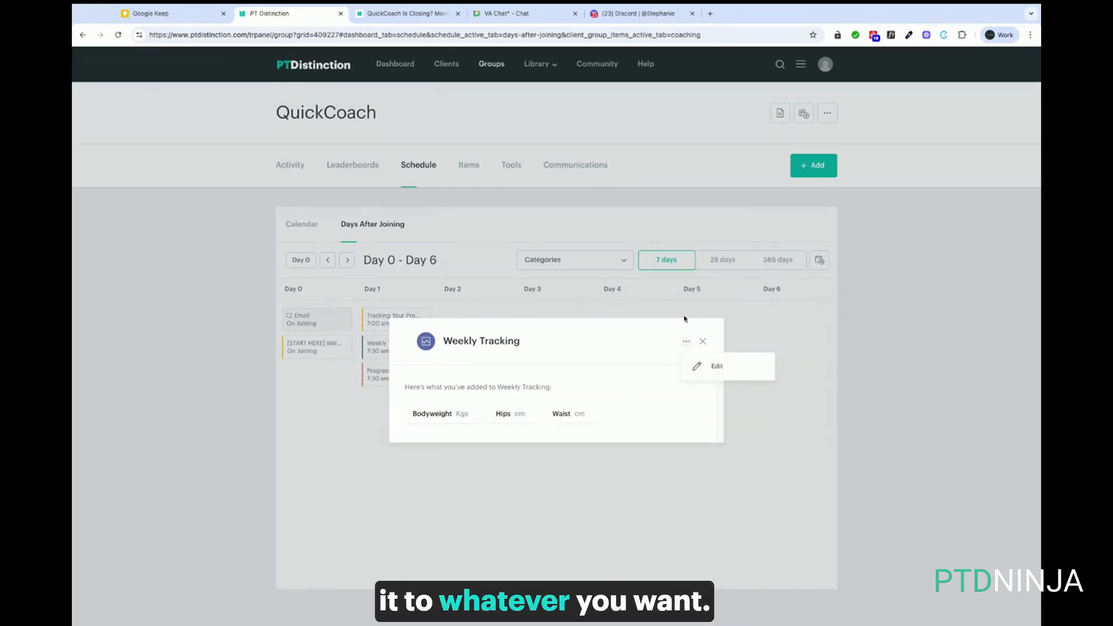
pyautogui.click(703, 341)
pyautogui.click(399, 378)
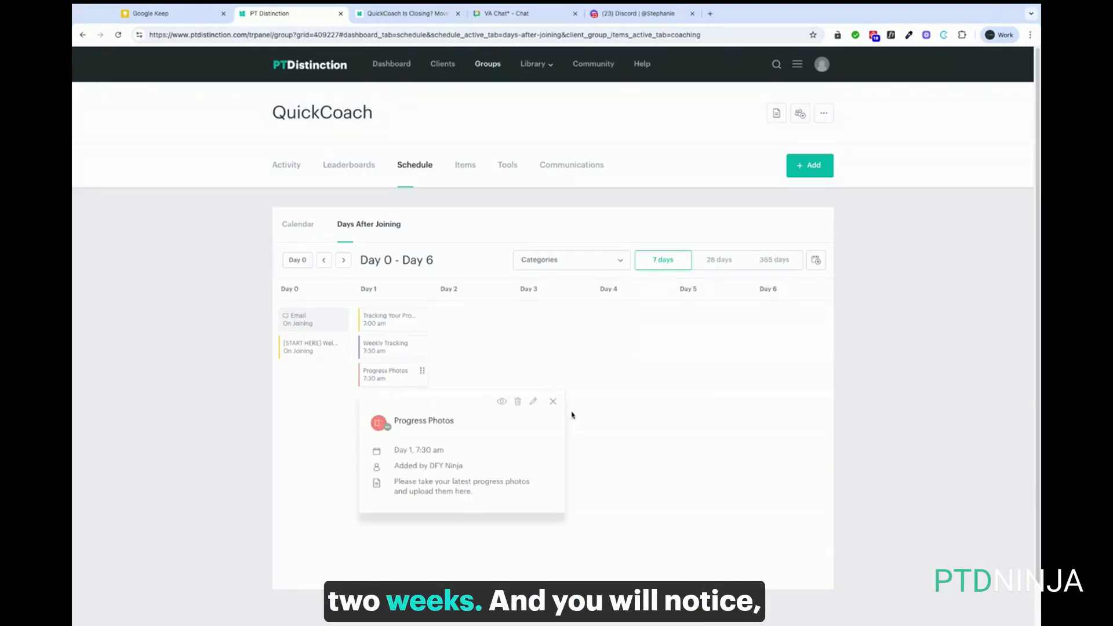
pyautogui.click(553, 401)
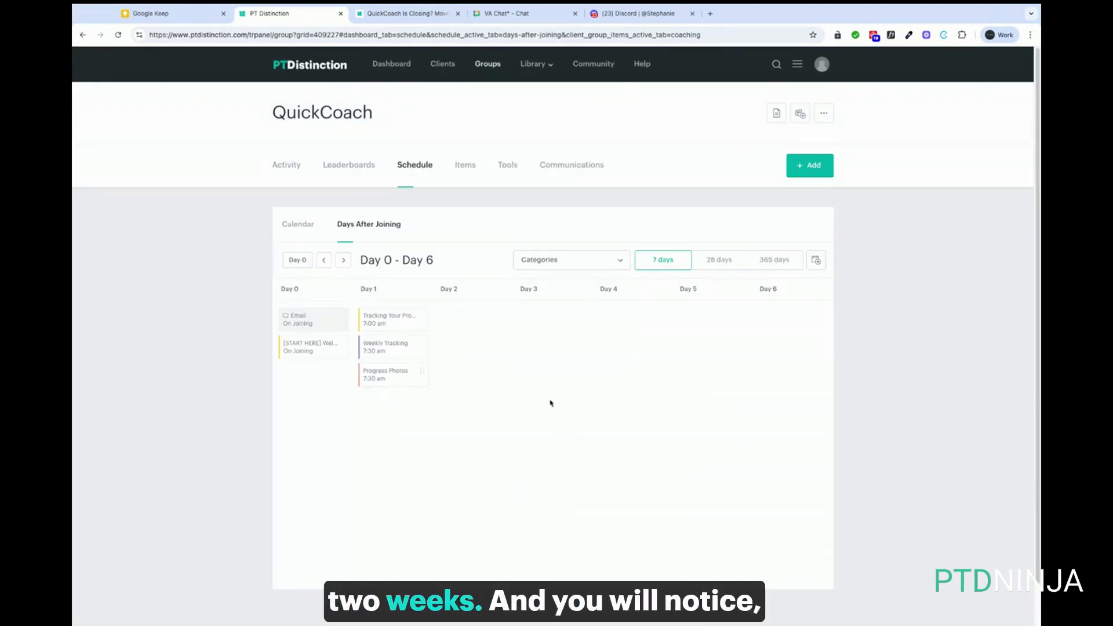
# Page the schedule forward to days 28–34, return to Day 0, then view the Activity overview
pyautogui.click(344, 261)
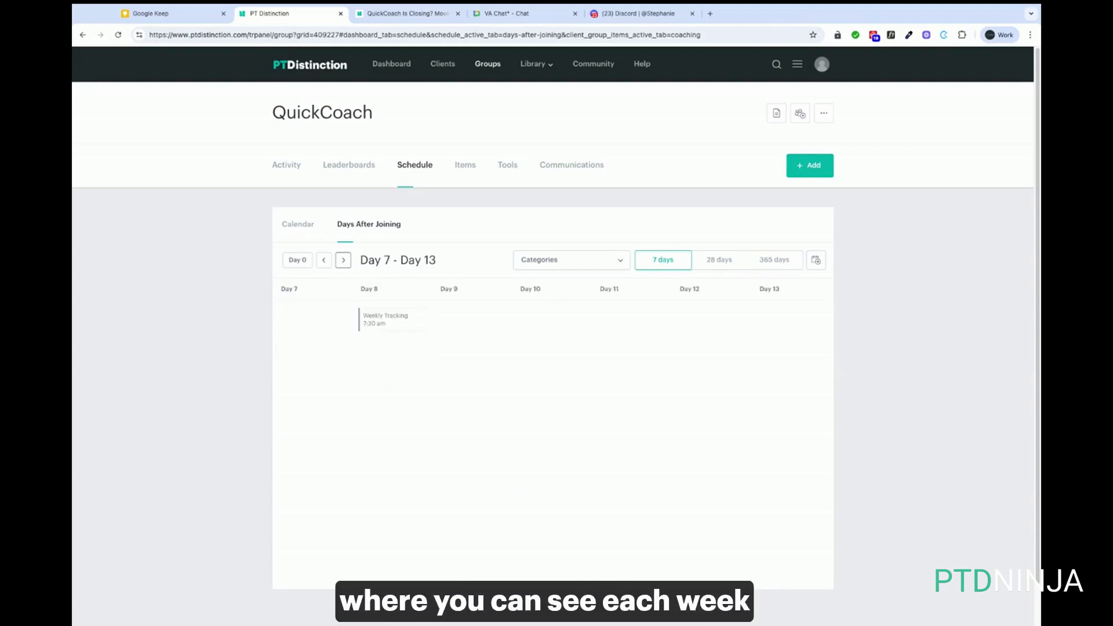
pyautogui.click(343, 260)
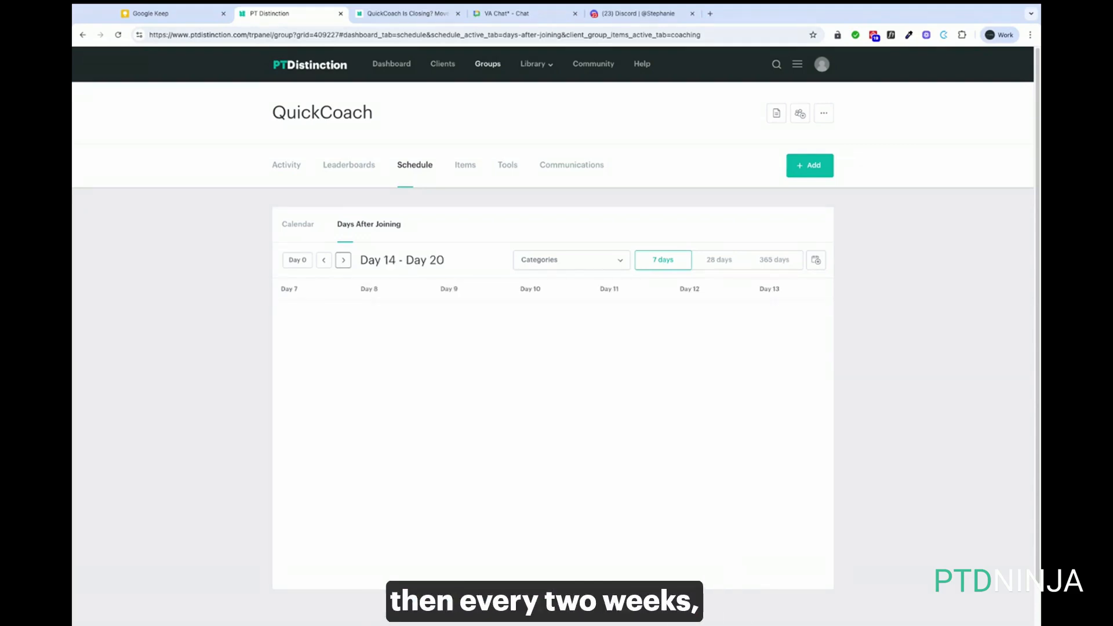
pyautogui.click(343, 260)
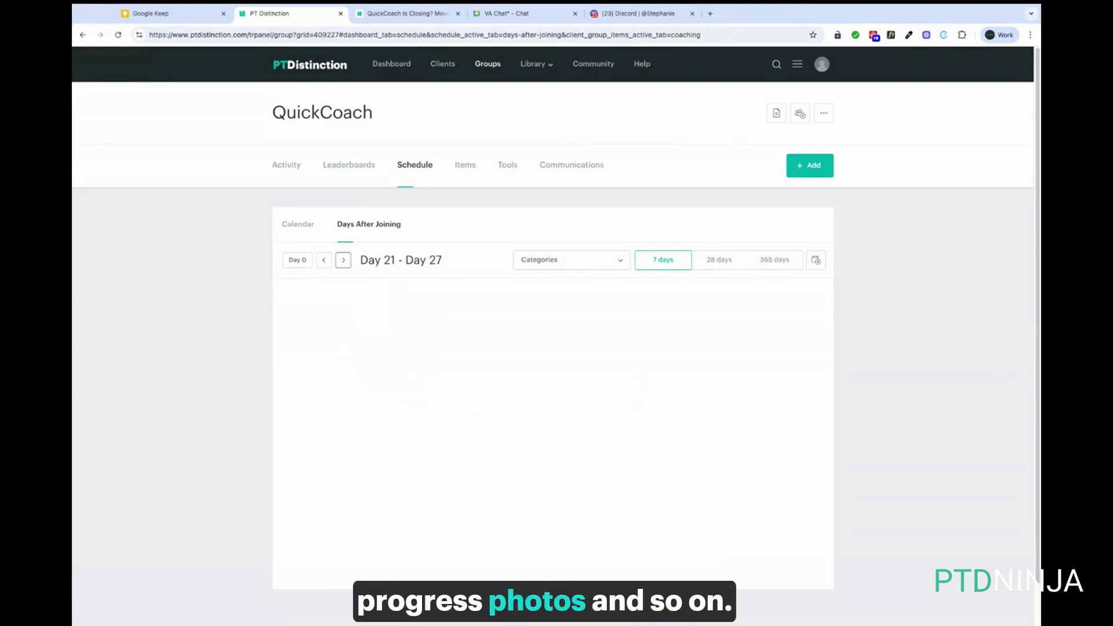
pyautogui.click(343, 260)
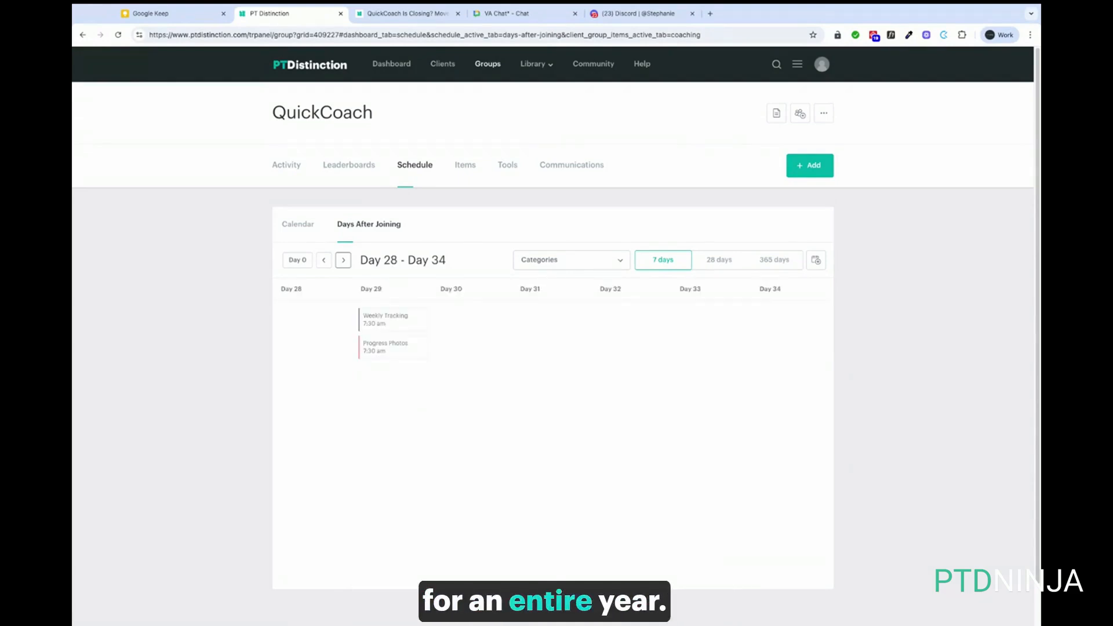
pyautogui.click(325, 262)
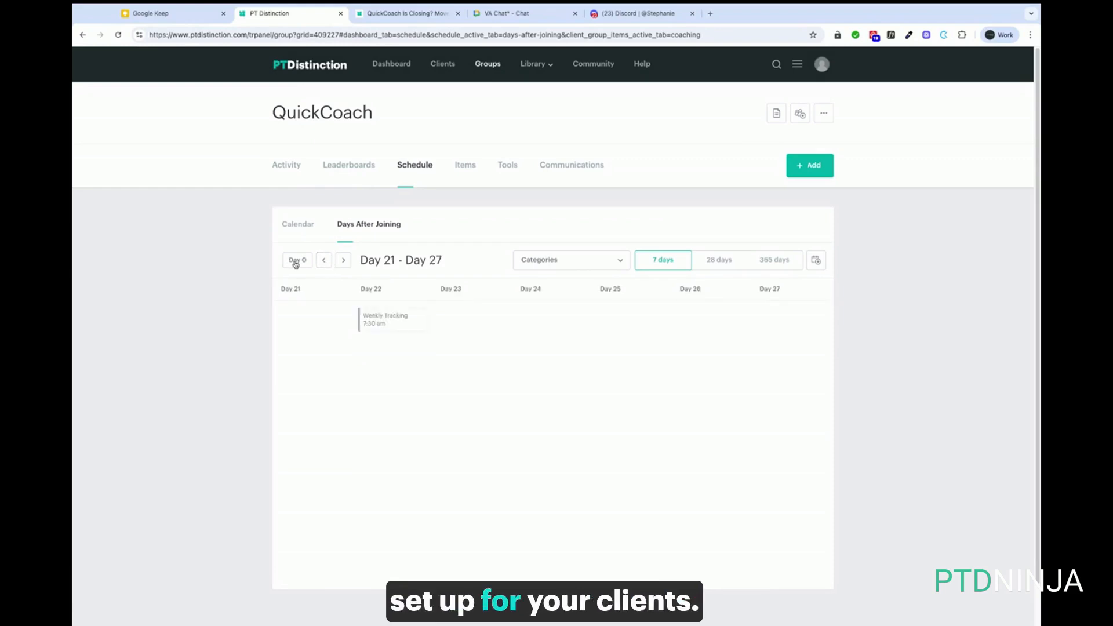
pyautogui.click(296, 261)
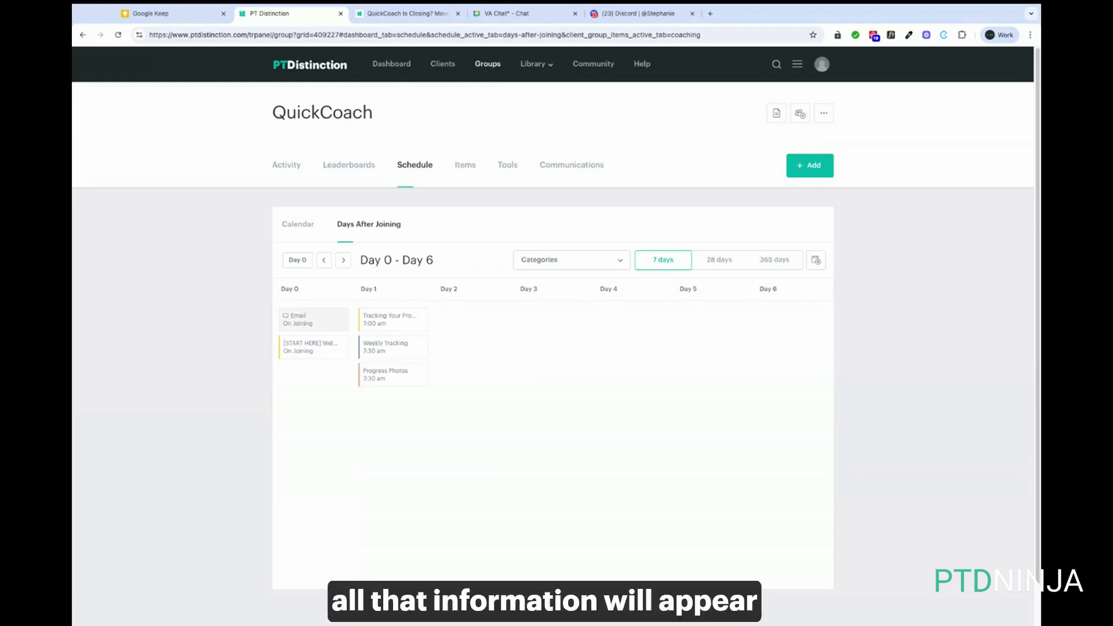
pyautogui.click(290, 167)
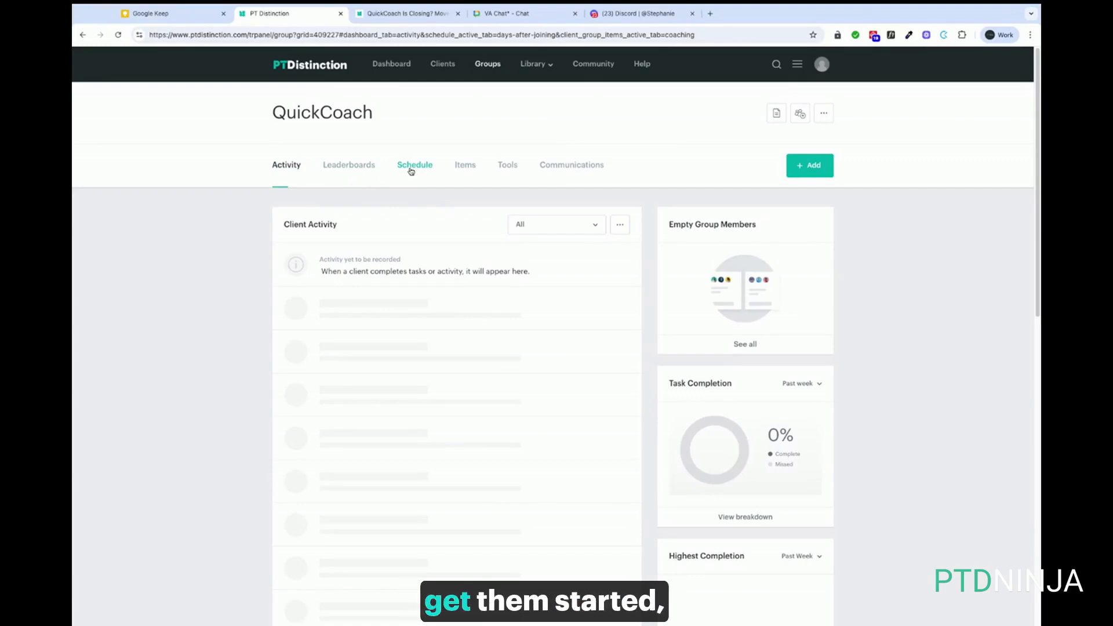
# Preview the A Guide To Your Workouts program and its How To Compete Your Workouts workout, then open Messages
pyautogui.click(465, 167)
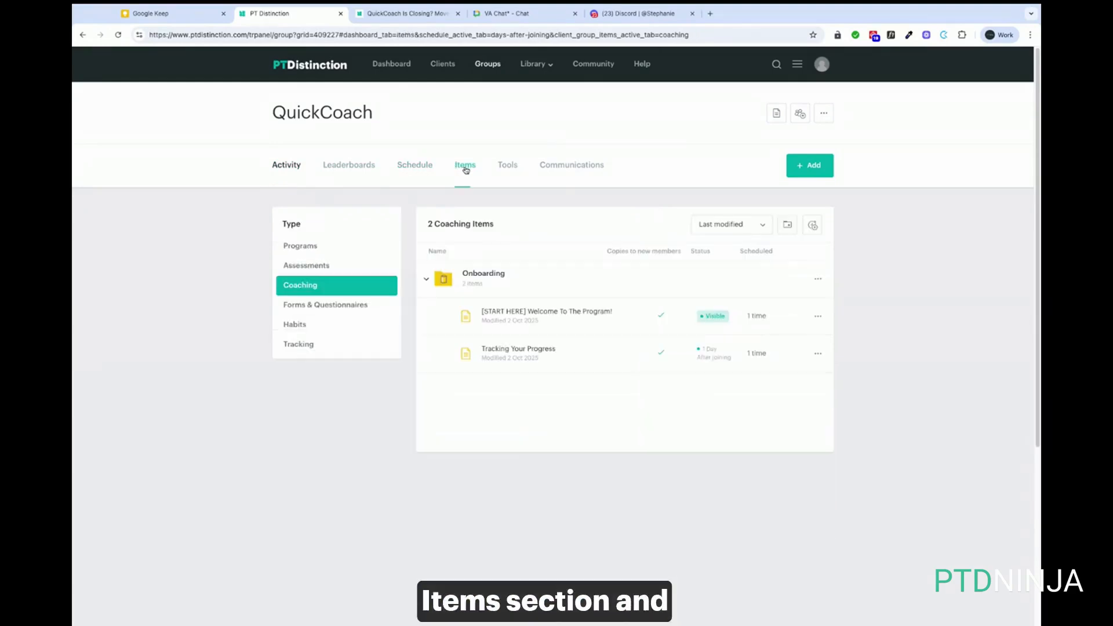
pyautogui.click(311, 249)
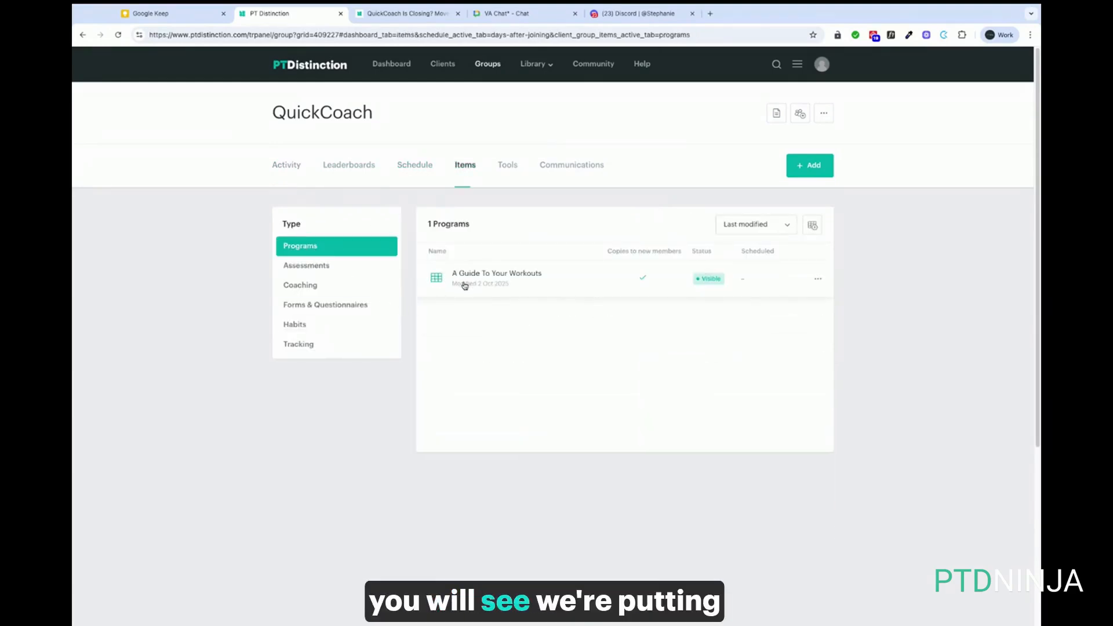
pyautogui.click(513, 274)
pyautogui.click(659, 404)
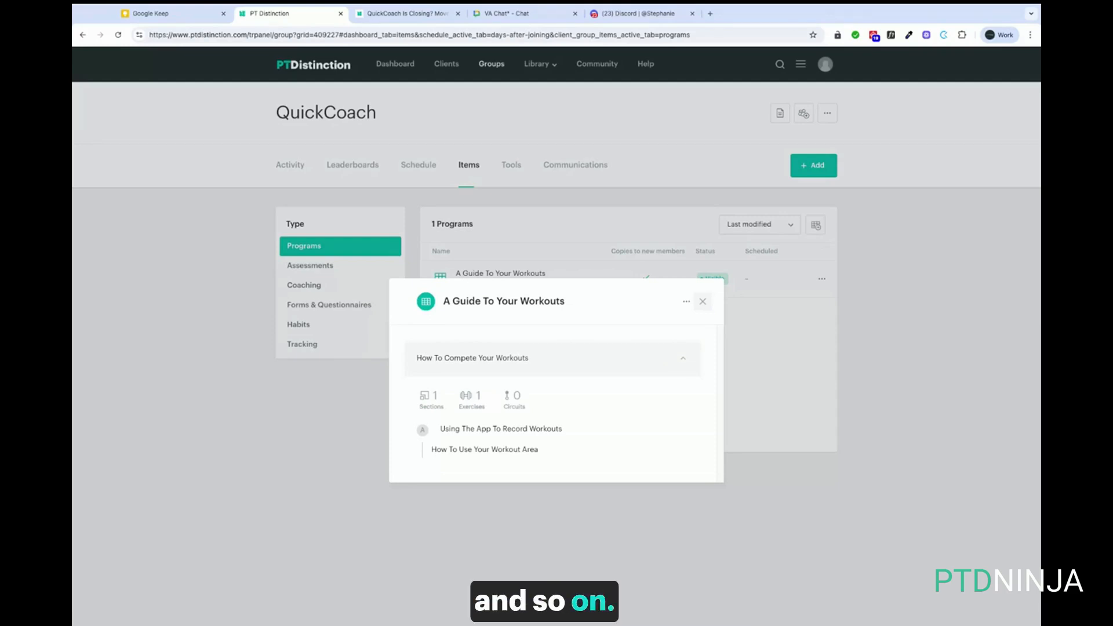
pyautogui.press('Escape')
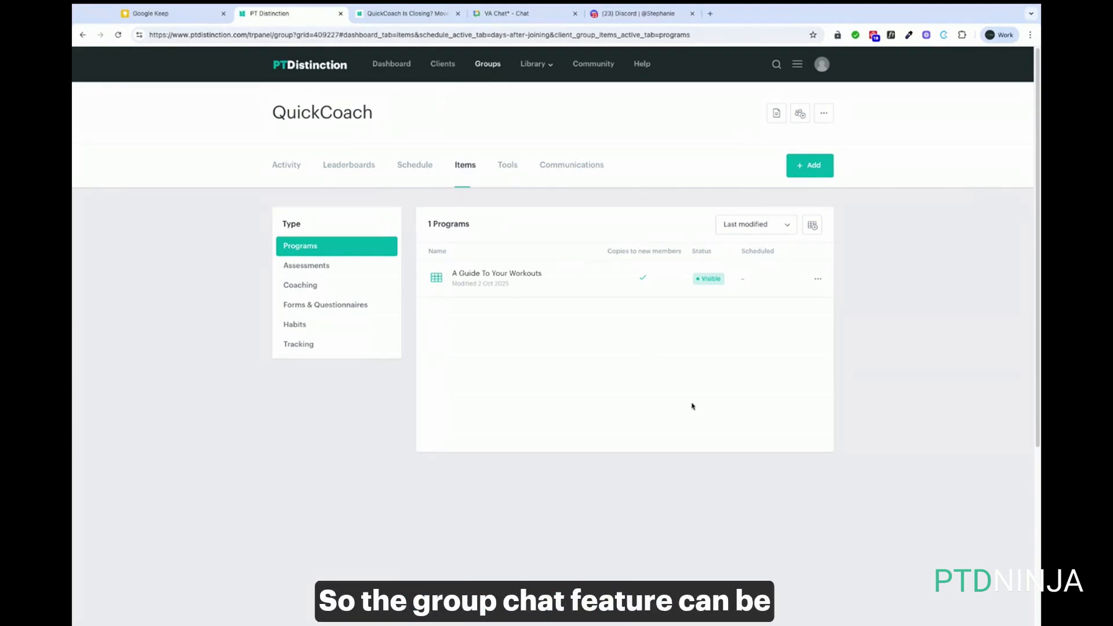
pyautogui.click(798, 64)
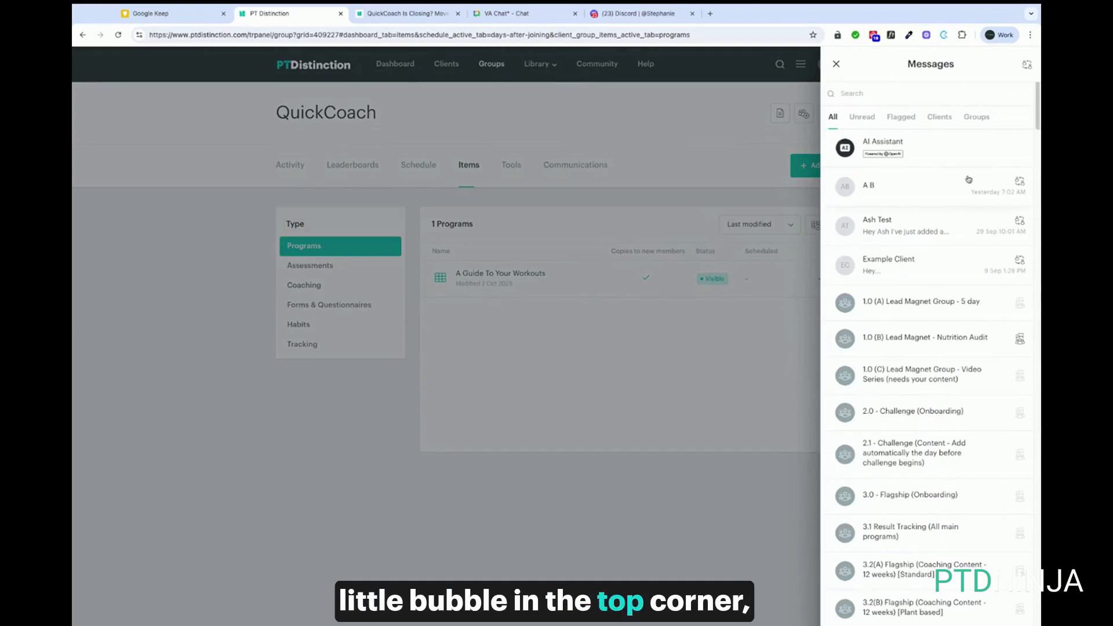
# Find the QuickCoach group chat by searching 'qu' under Groups, activate it, and close Messages
pyautogui.click(978, 119)
pyautogui.click(903, 95)
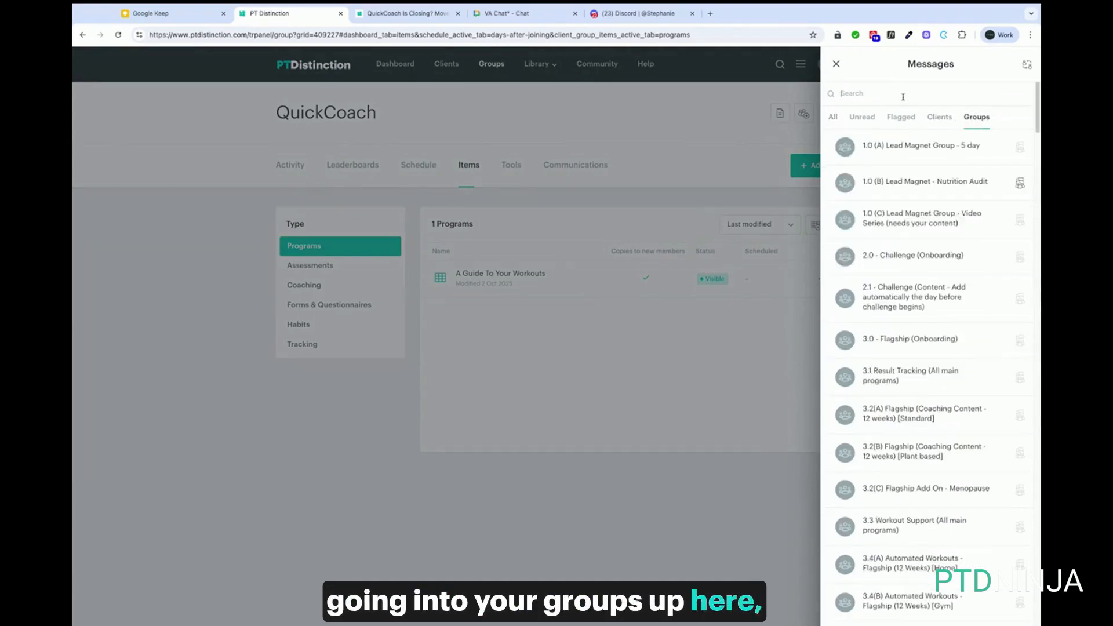
pyautogui.write('qu')
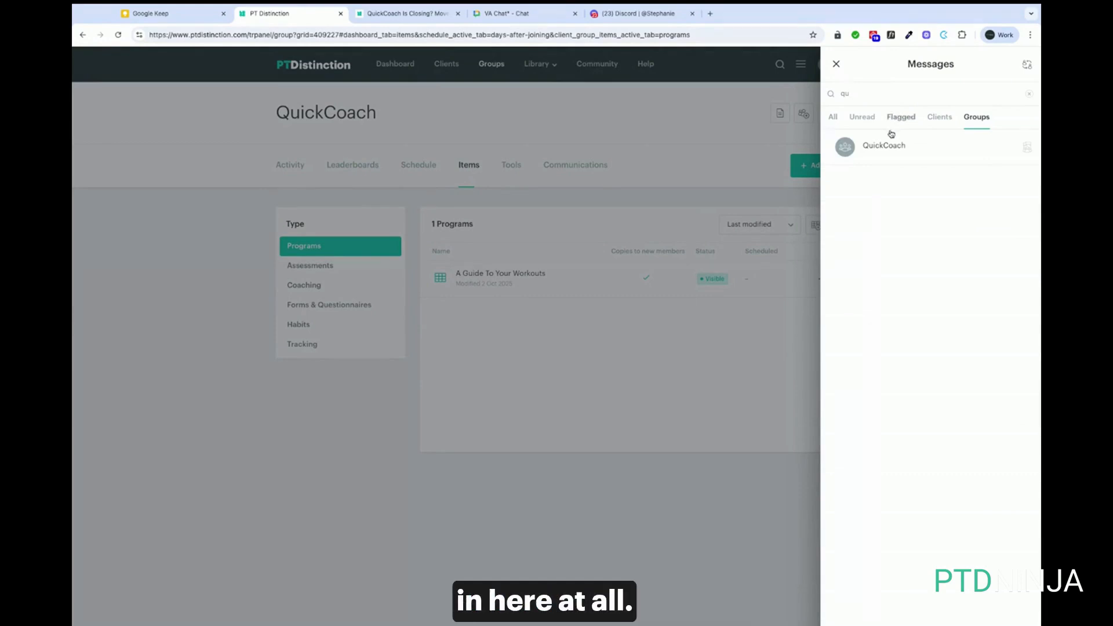
pyautogui.moveTo(1028, 148)
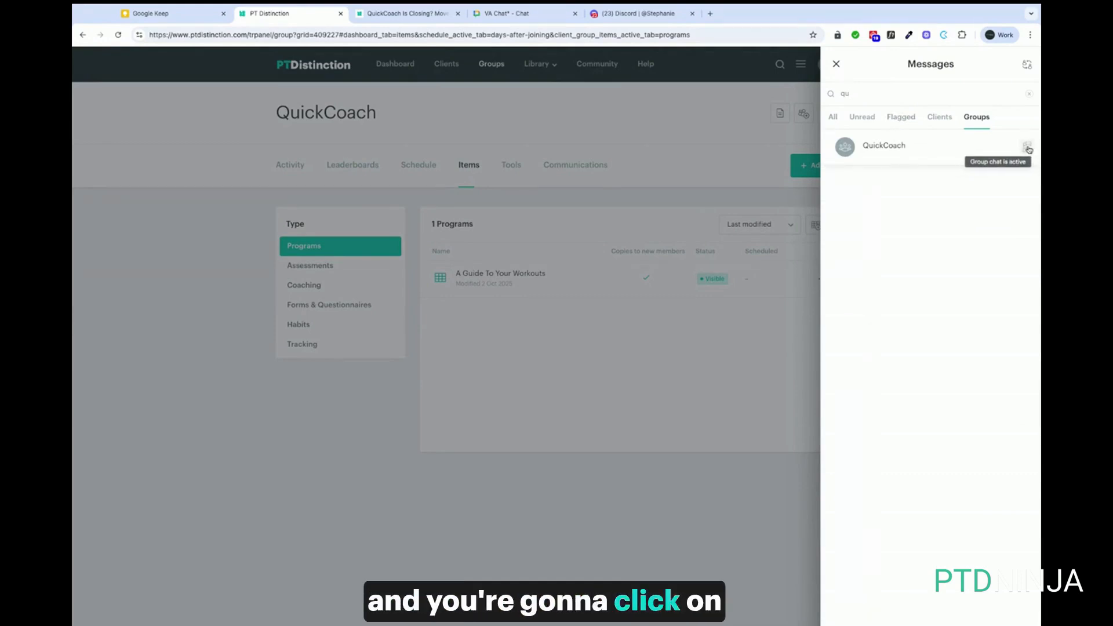
pyautogui.click(1028, 148)
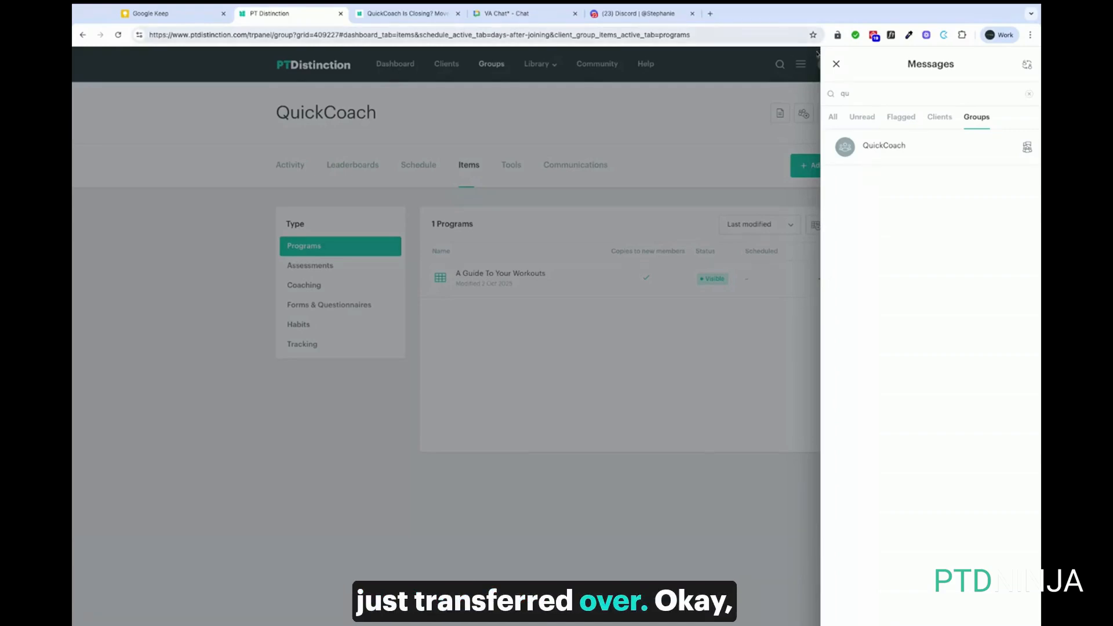
pyautogui.click(837, 64)
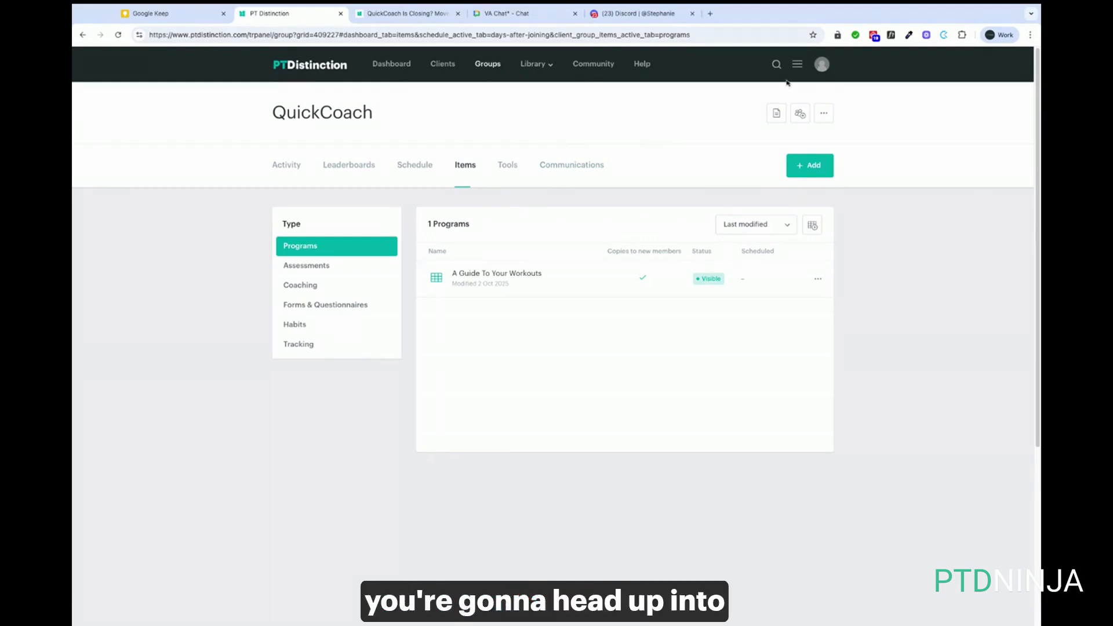
pyautogui.click(798, 64)
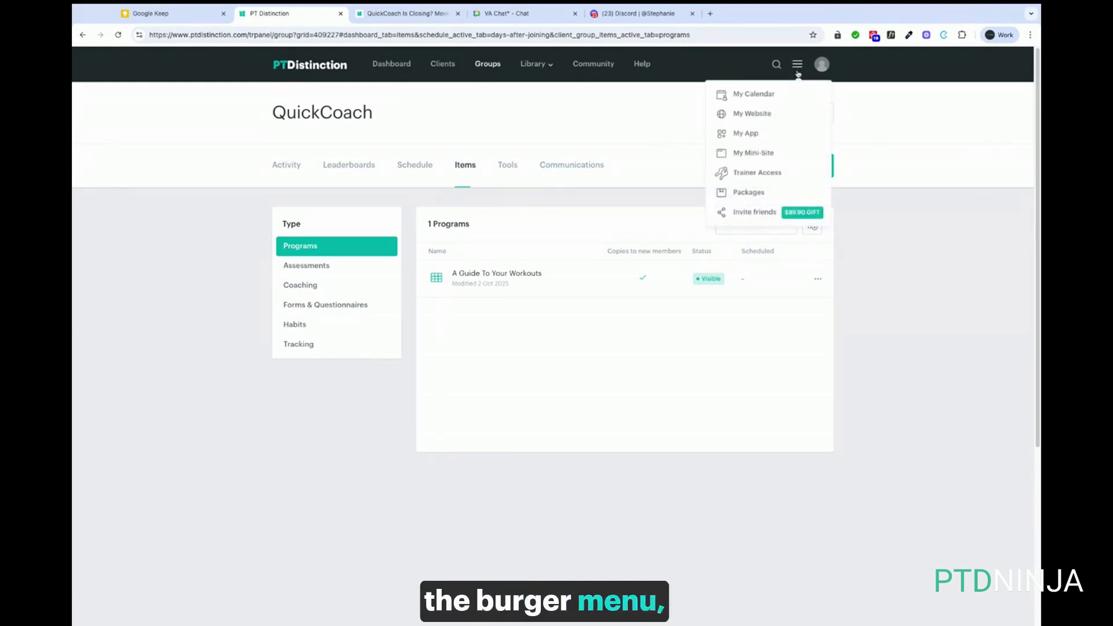
# Start a new package named 'QuickCoach' from the Packages page and continue to group selection
pyautogui.click(750, 194)
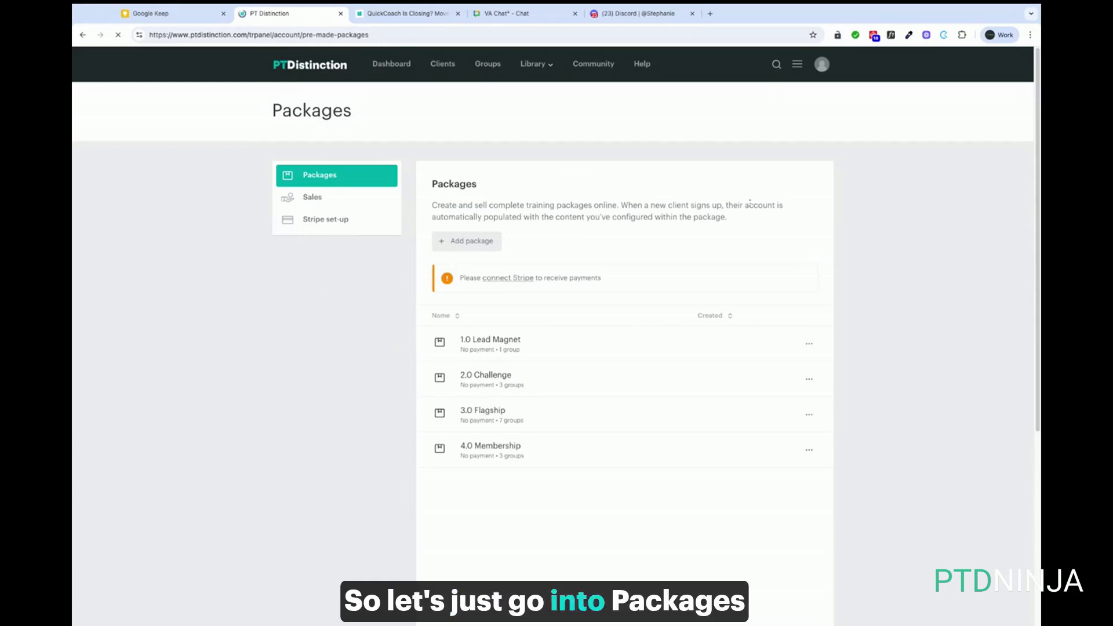
pyautogui.click(471, 243)
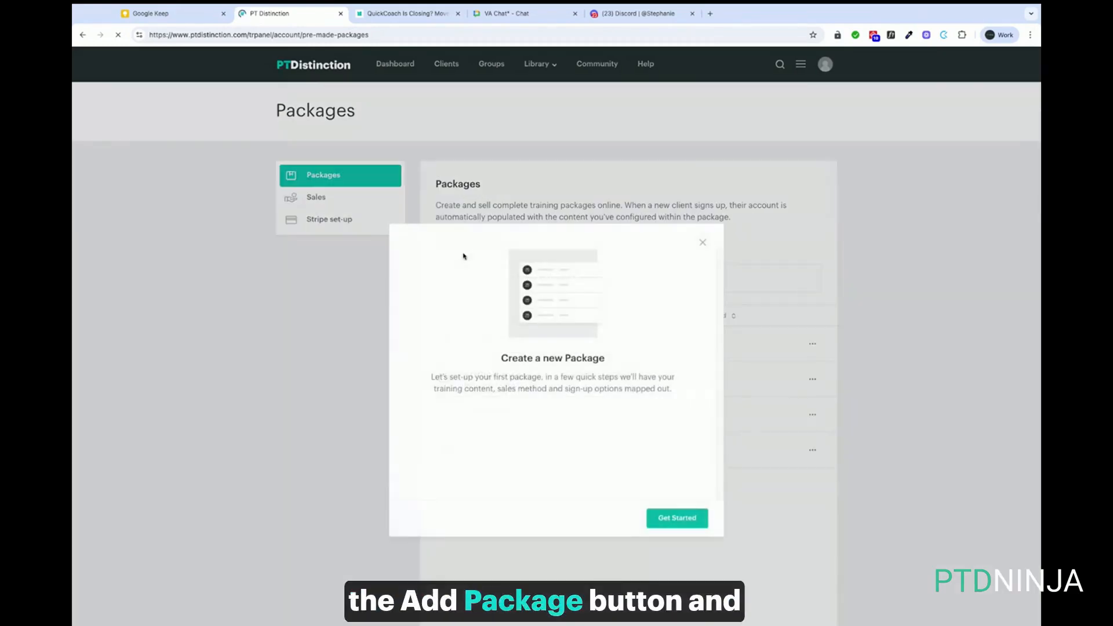
pyautogui.click(679, 522)
pyautogui.click(519, 297)
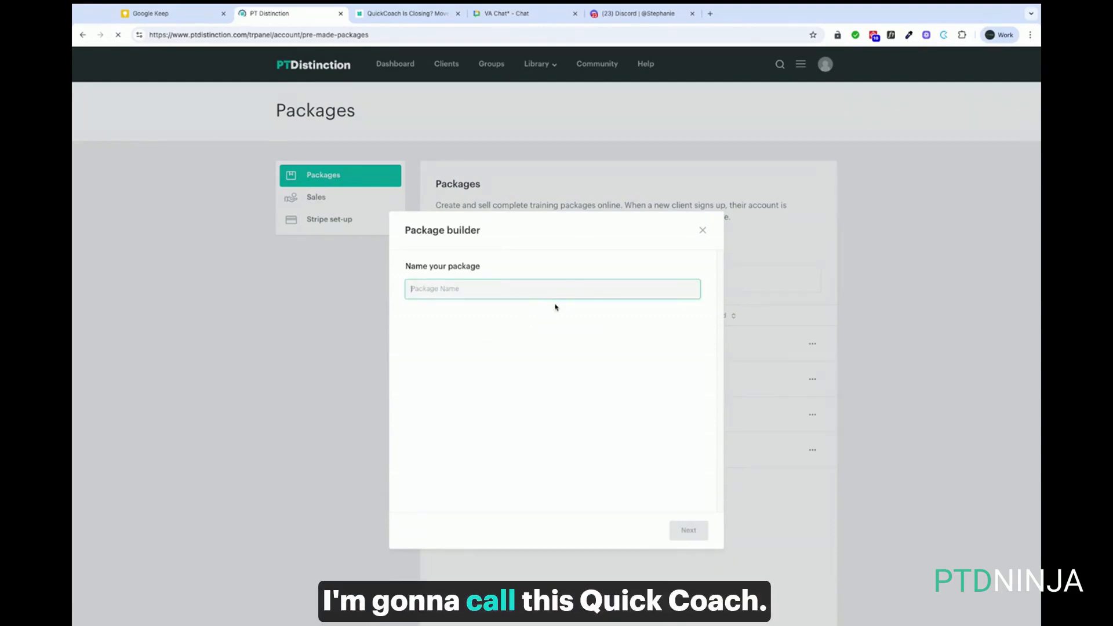
pyautogui.write('Quick')
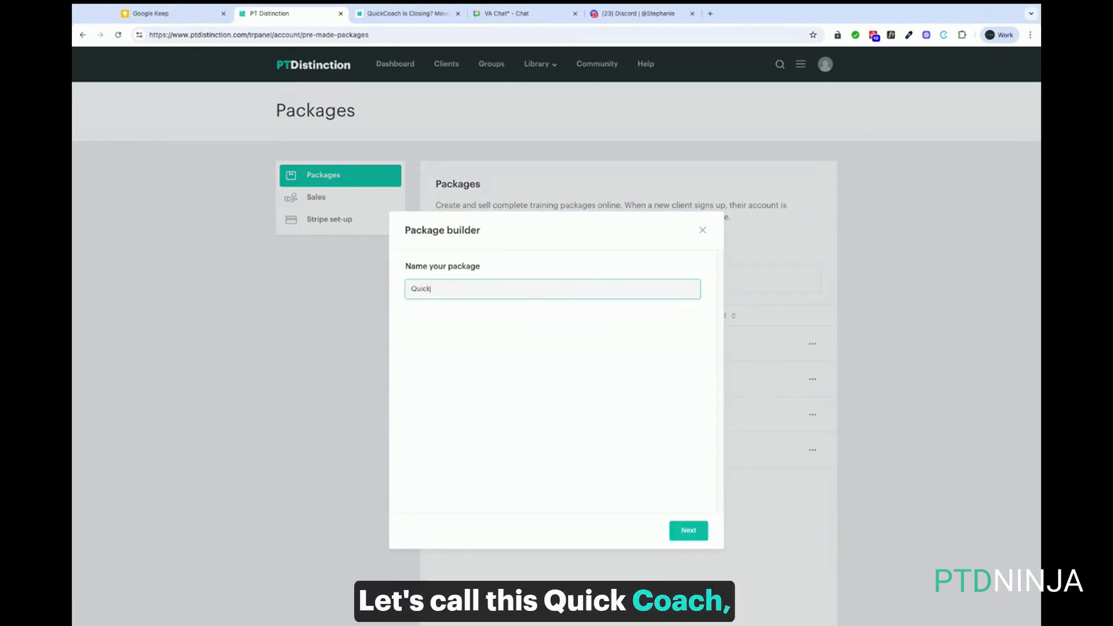
pyautogui.write('Coach')
pyautogui.click(689, 531)
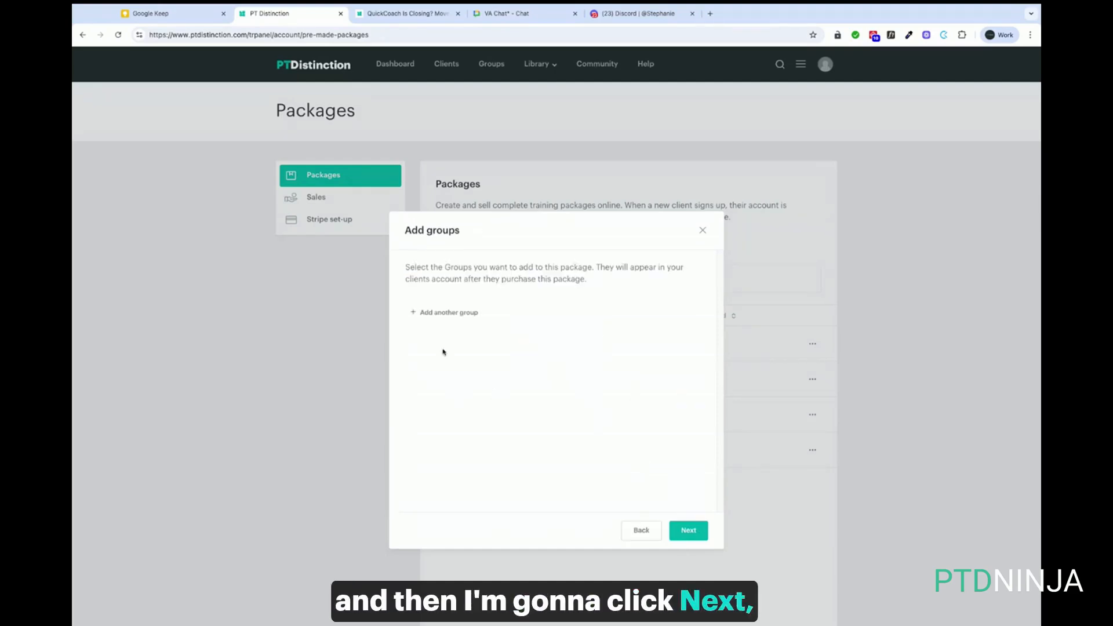
# Add the QuickCoach group to the package, removing no groups
pyautogui.click(445, 313)
pyautogui.click(451, 322)
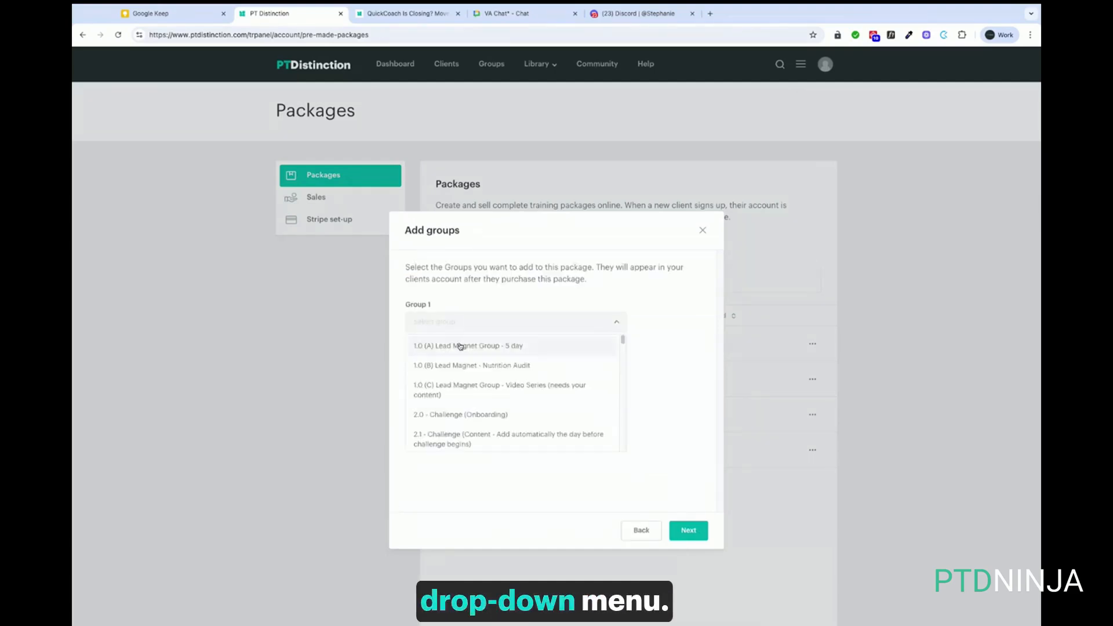
pyautogui.scroll(-15, 474, 386)
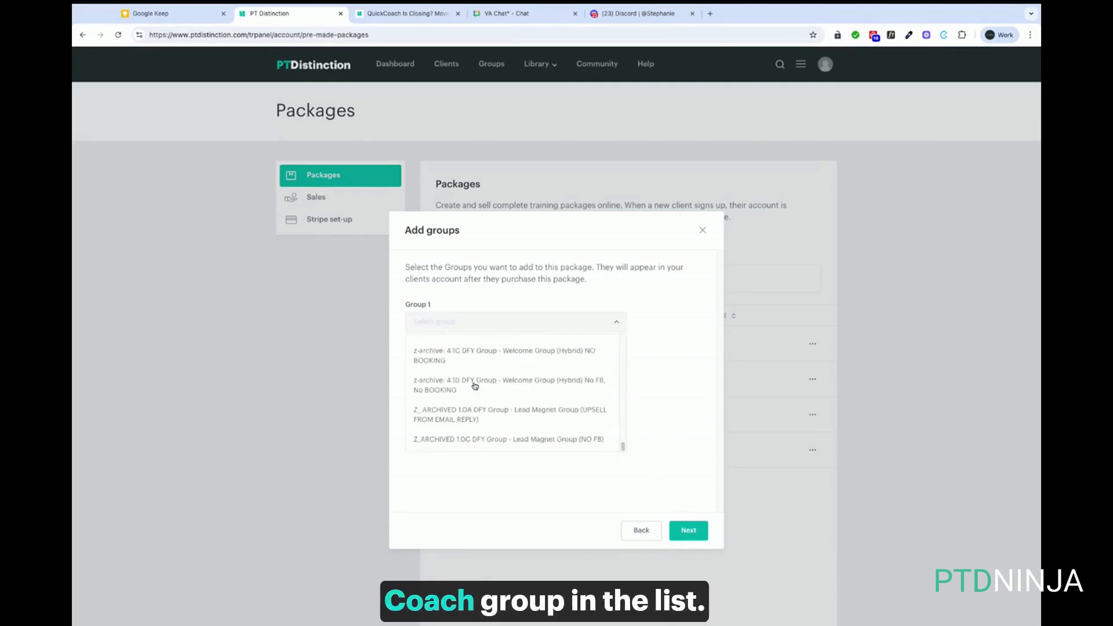
pyautogui.scroll(8, 474, 386)
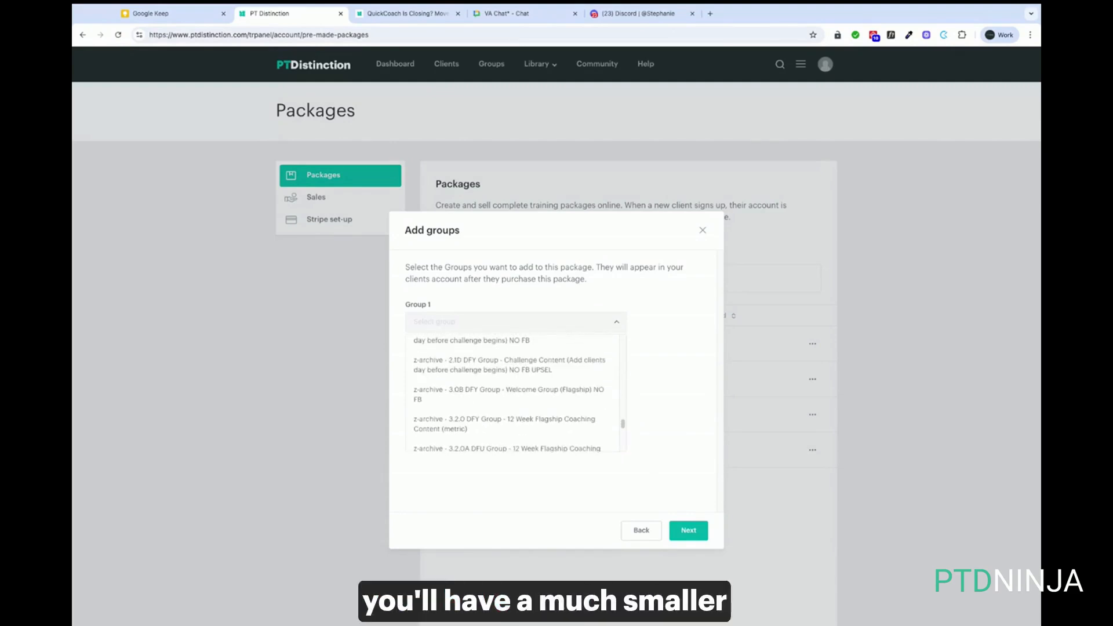
pyautogui.scroll(5, 513, 393)
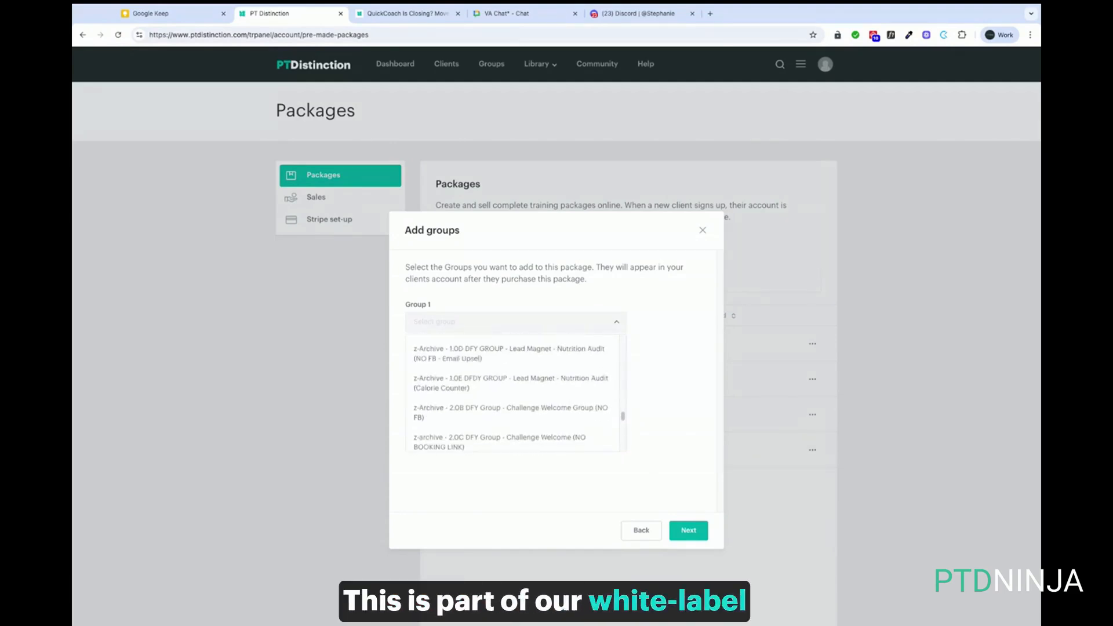
pyautogui.scroll(5, 513, 393)
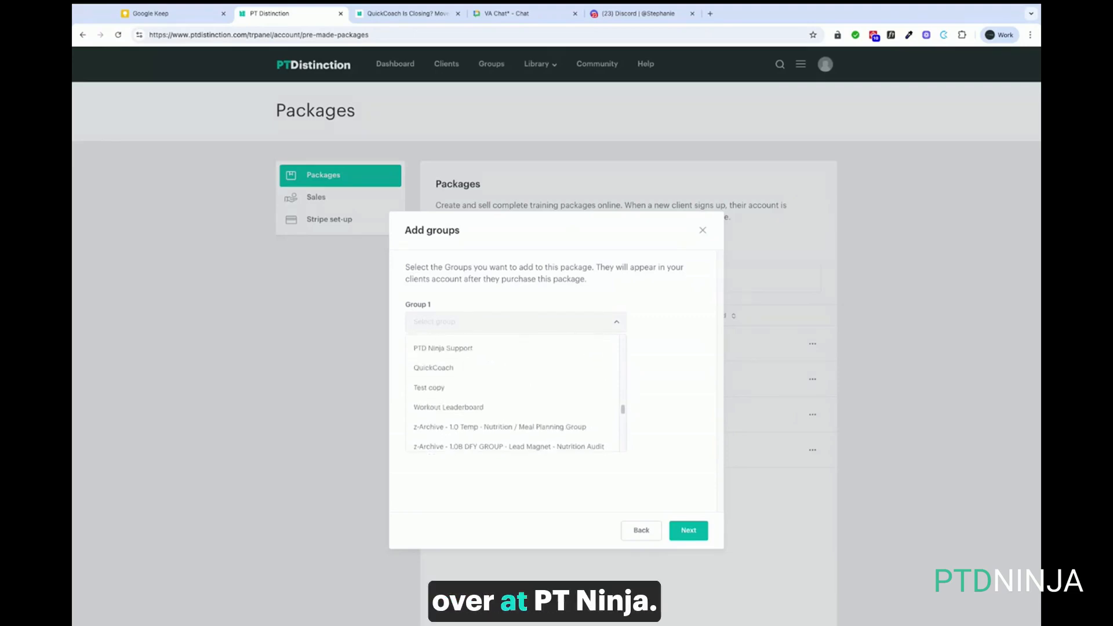
pyautogui.scroll(1, 464, 394)
pyautogui.click(438, 391)
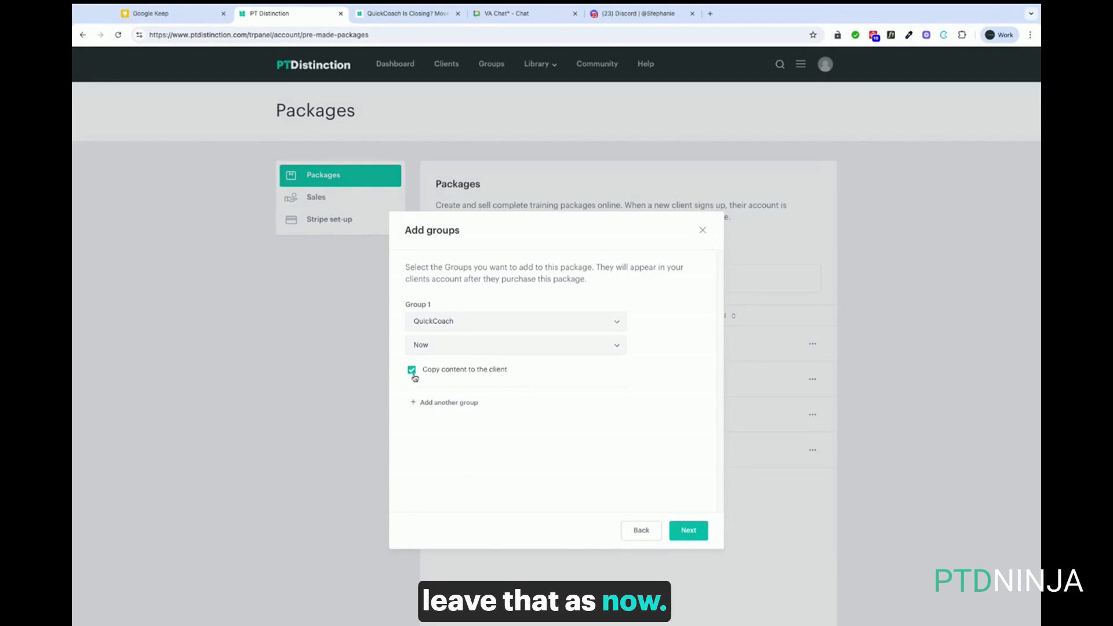
pyautogui.click(702, 531)
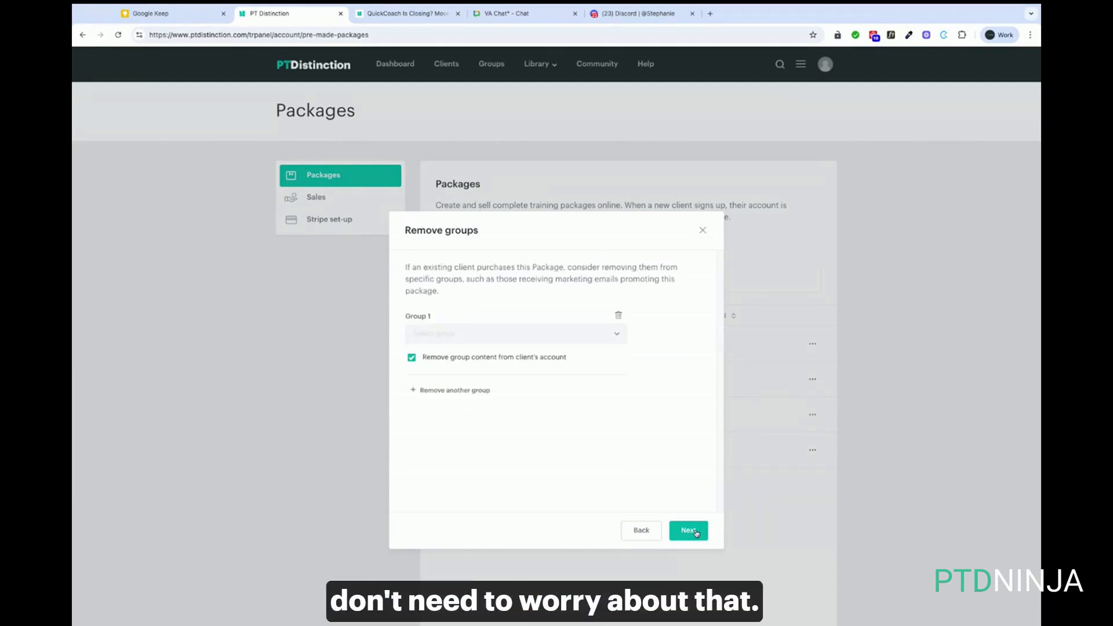
pyautogui.click(697, 530)
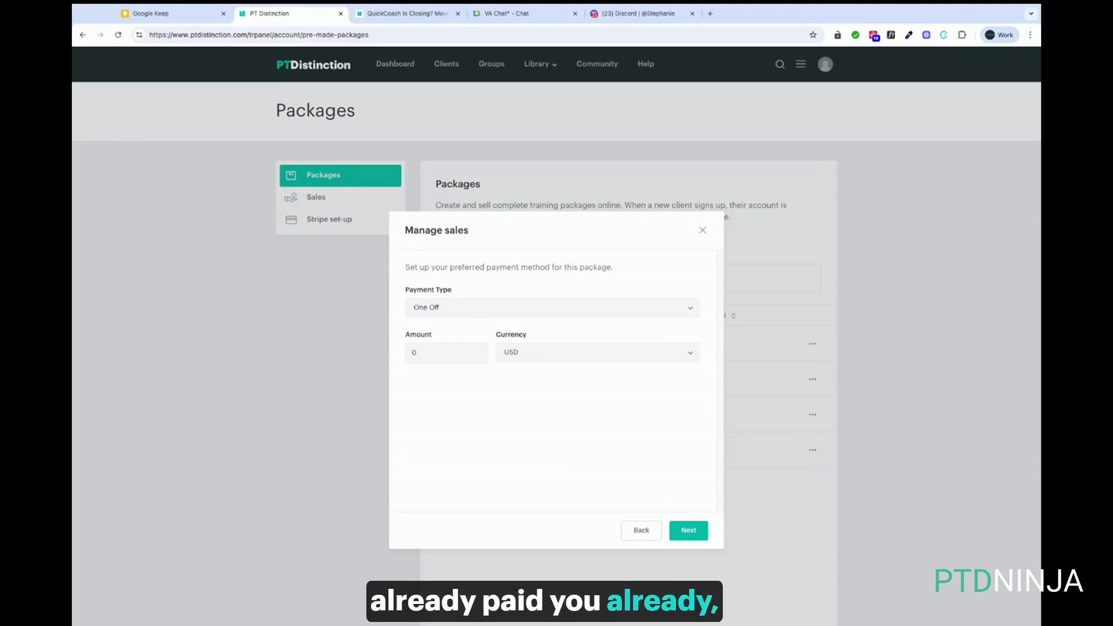
# Set the package's payment type to No Payment
pyautogui.click(456, 307)
pyautogui.click(440, 331)
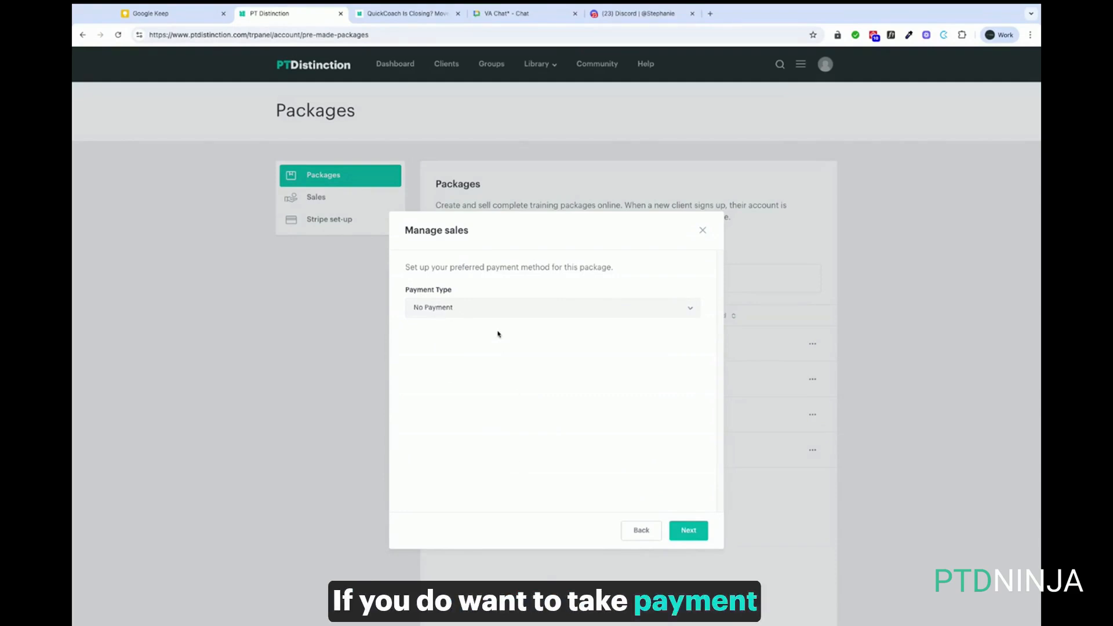
pyautogui.click(486, 312)
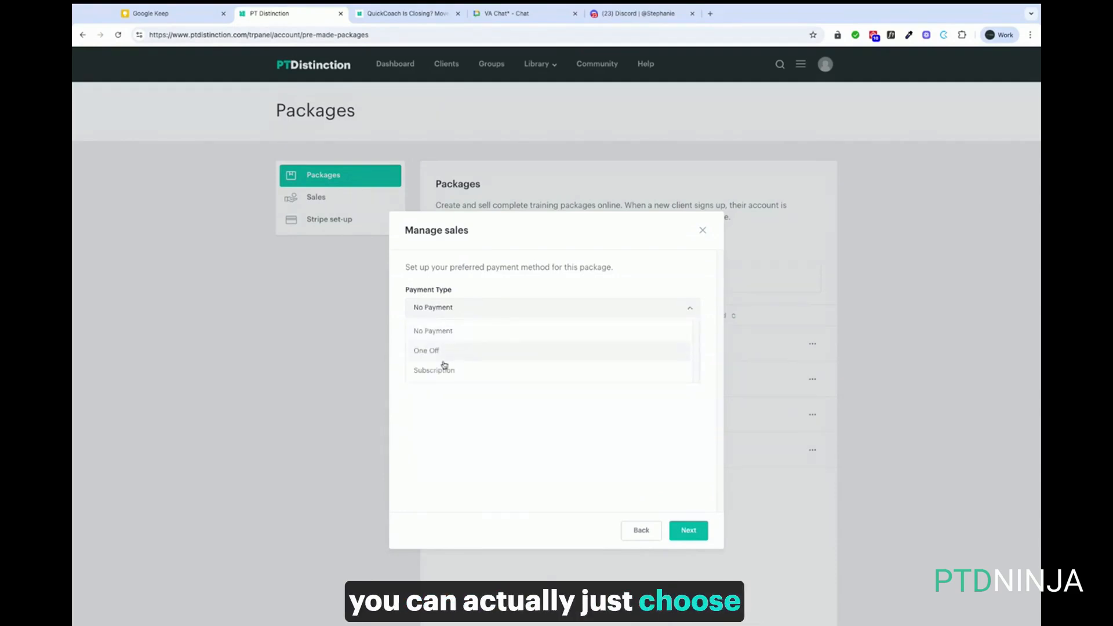
pyautogui.click(438, 352)
pyautogui.click(470, 313)
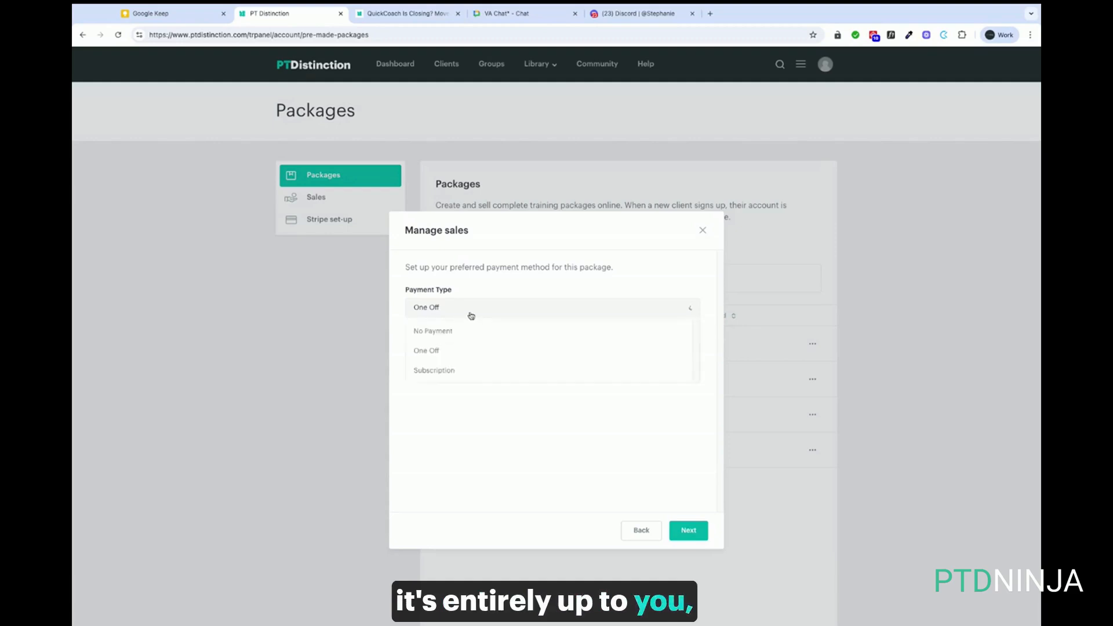
pyautogui.click(450, 330)
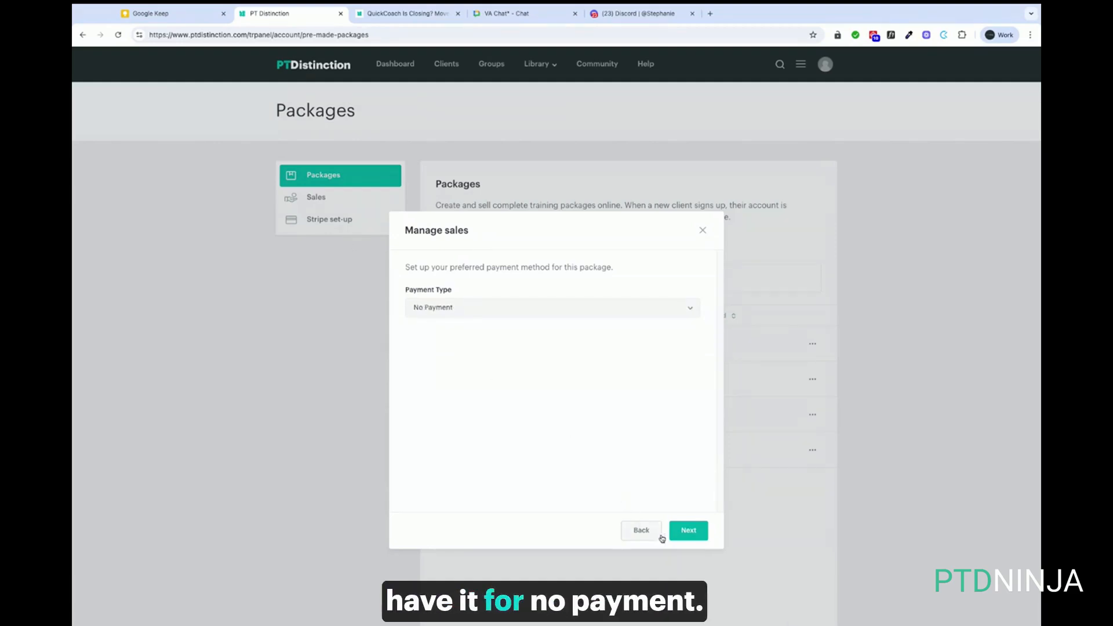
pyautogui.click(689, 532)
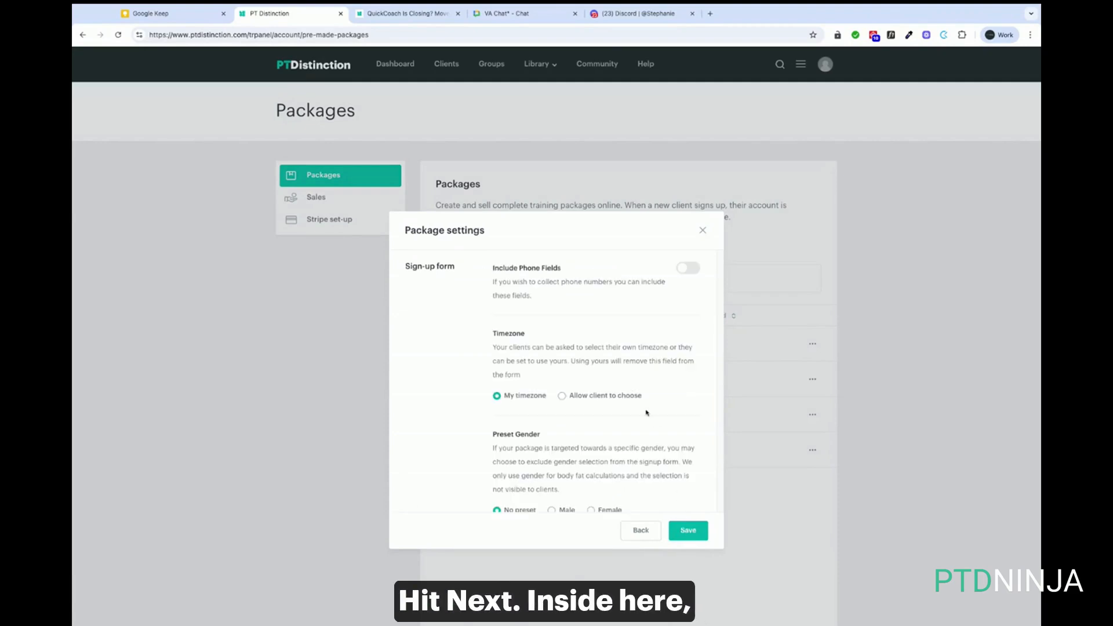
# Let clients choose their timezone, preset gender to Male, allow two-way messaging, and save
pyautogui.click(561, 397)
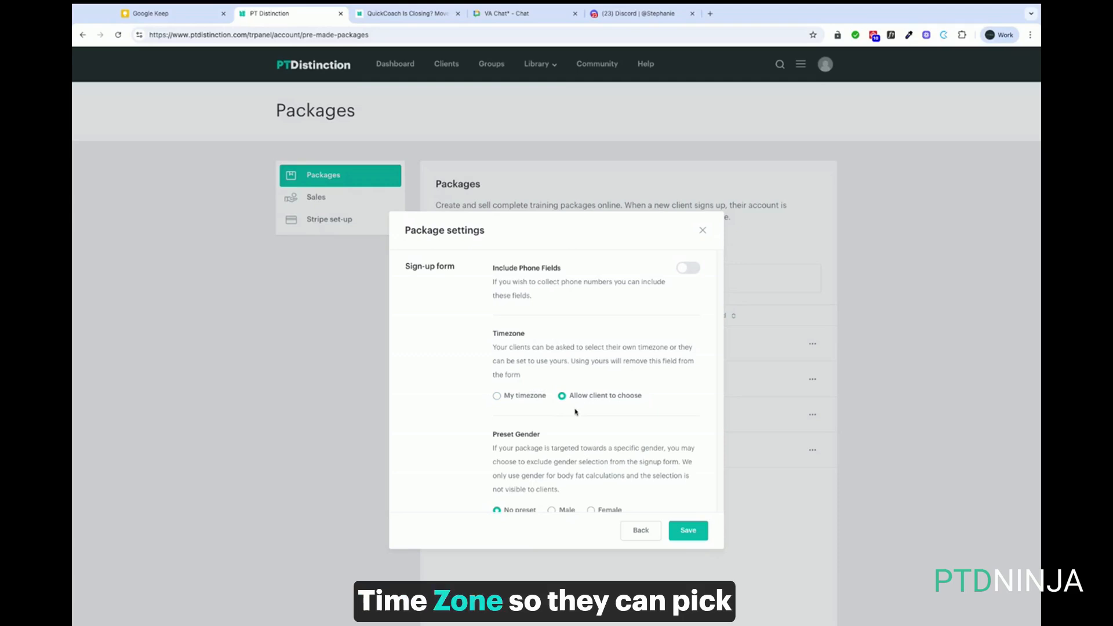
pyautogui.scroll(-3, 574, 414)
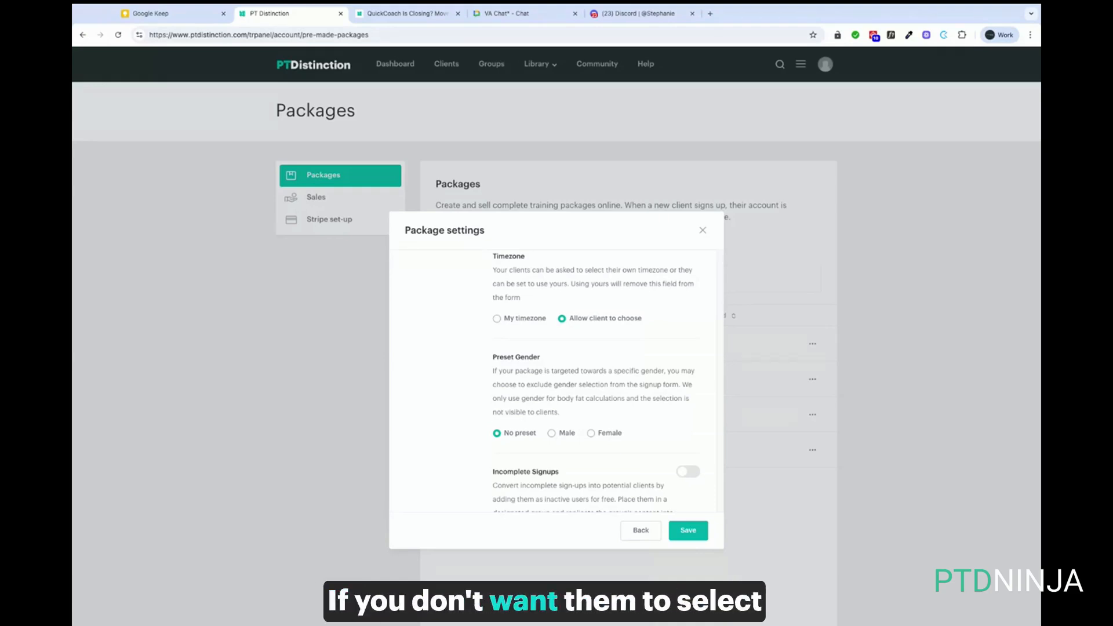
pyautogui.click(552, 434)
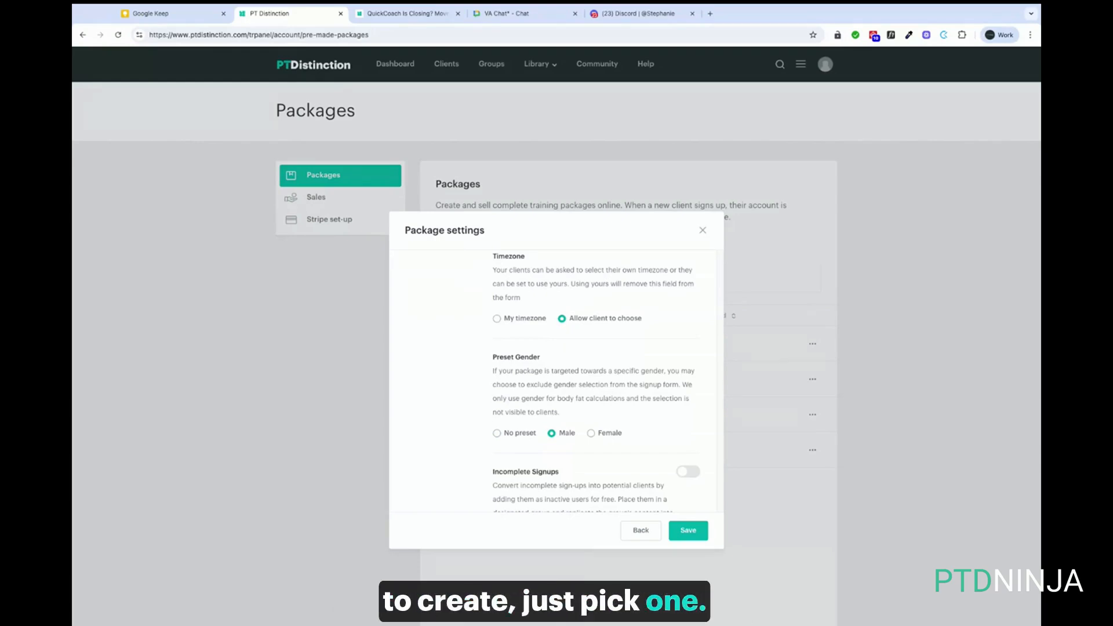
pyautogui.scroll(-3, 547, 444)
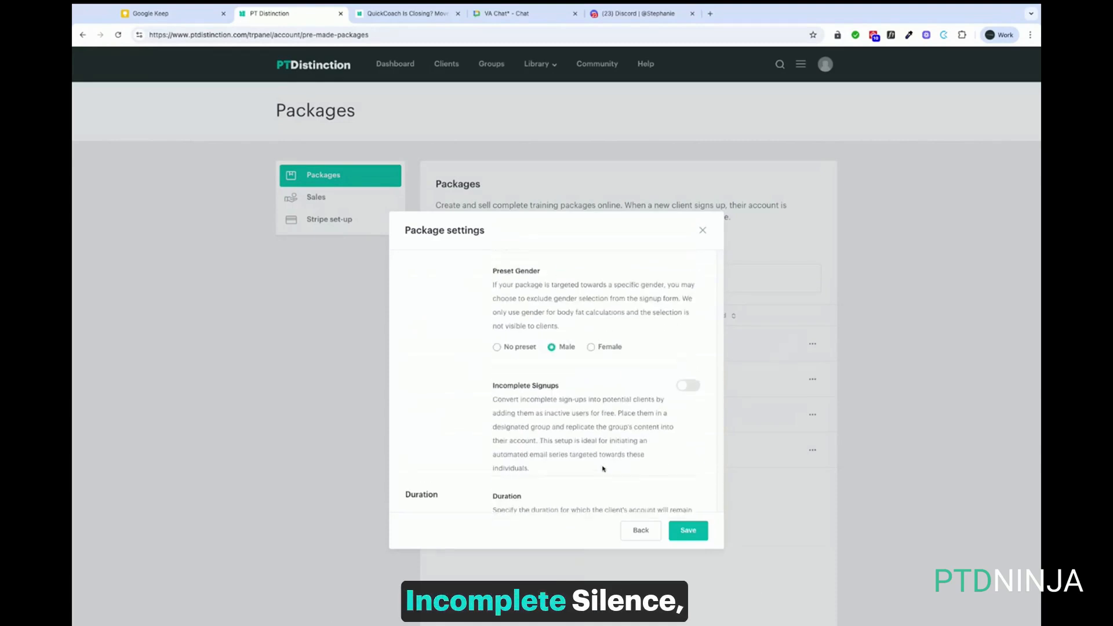
pyautogui.scroll(-4, 611, 413)
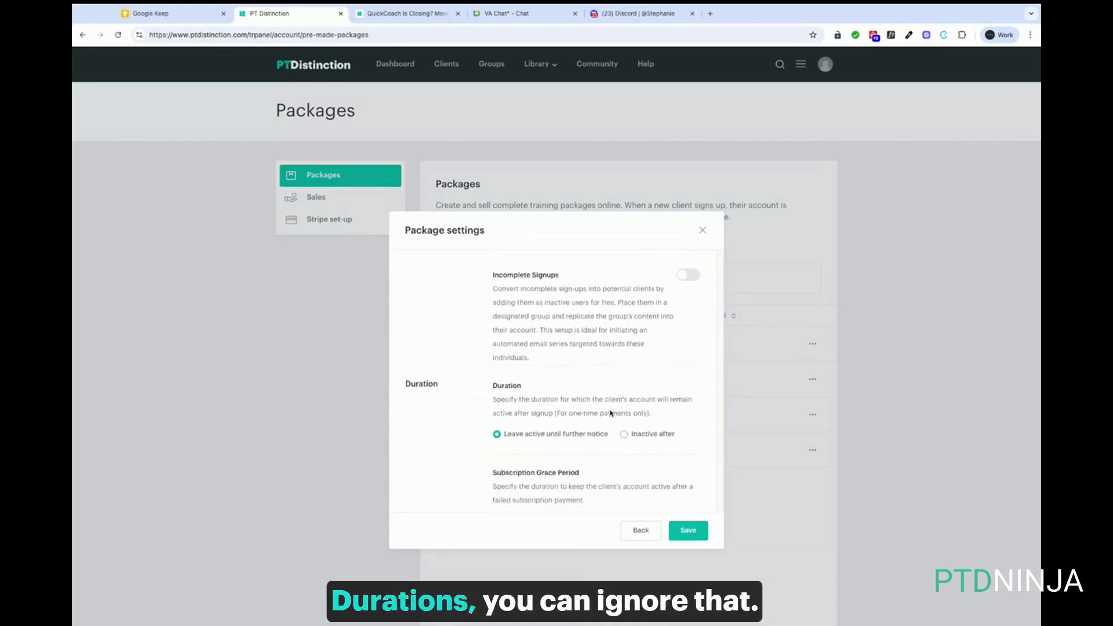
pyautogui.scroll(-2, 567, 414)
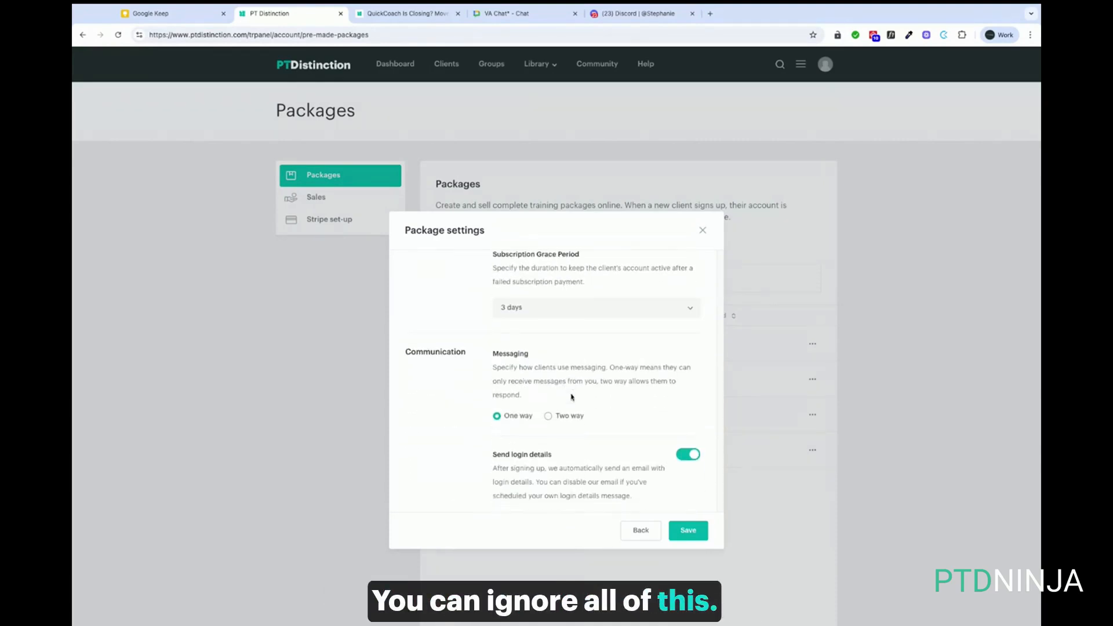
pyautogui.click(549, 416)
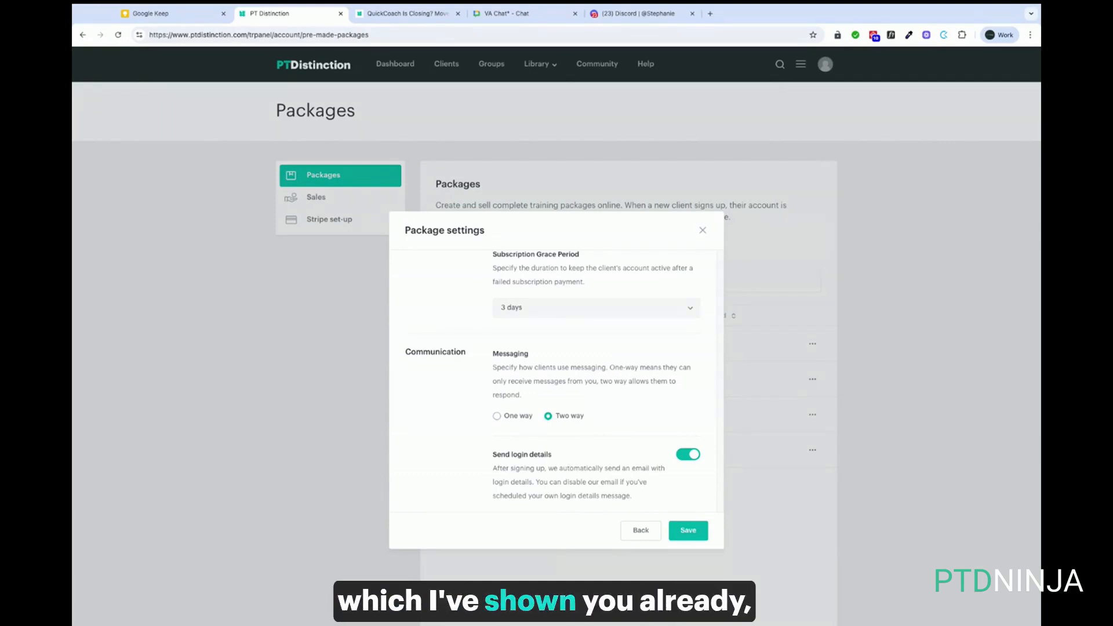
pyautogui.click(692, 530)
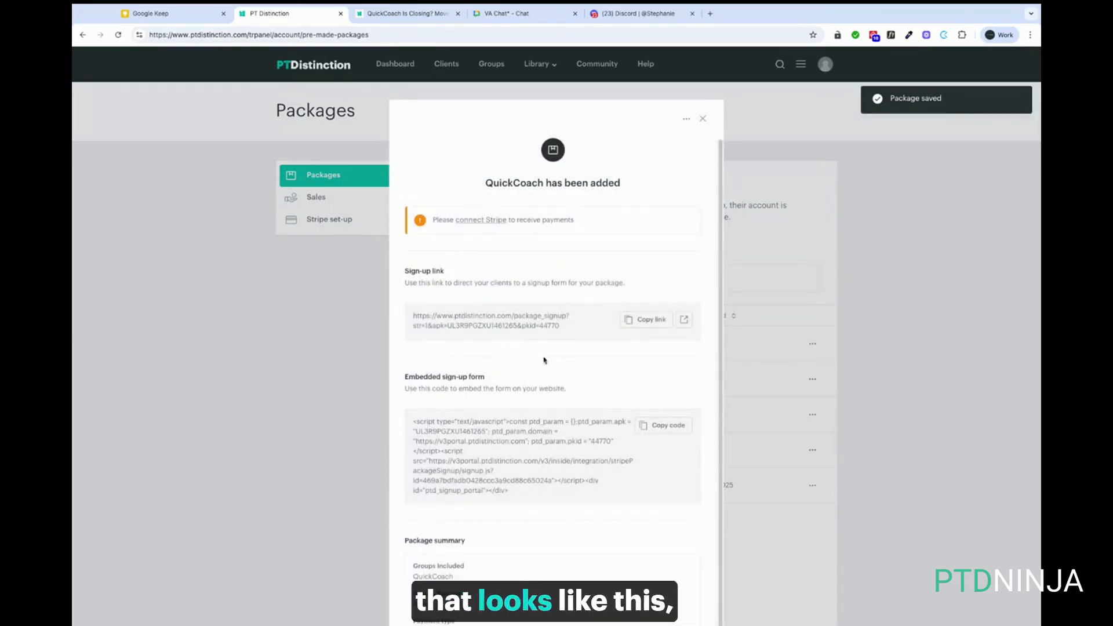
# Copy the QuickCoach package's sign-up link and return to the Packages list
pyautogui.moveTo(412, 316); pyautogui.dragTo(560, 326)
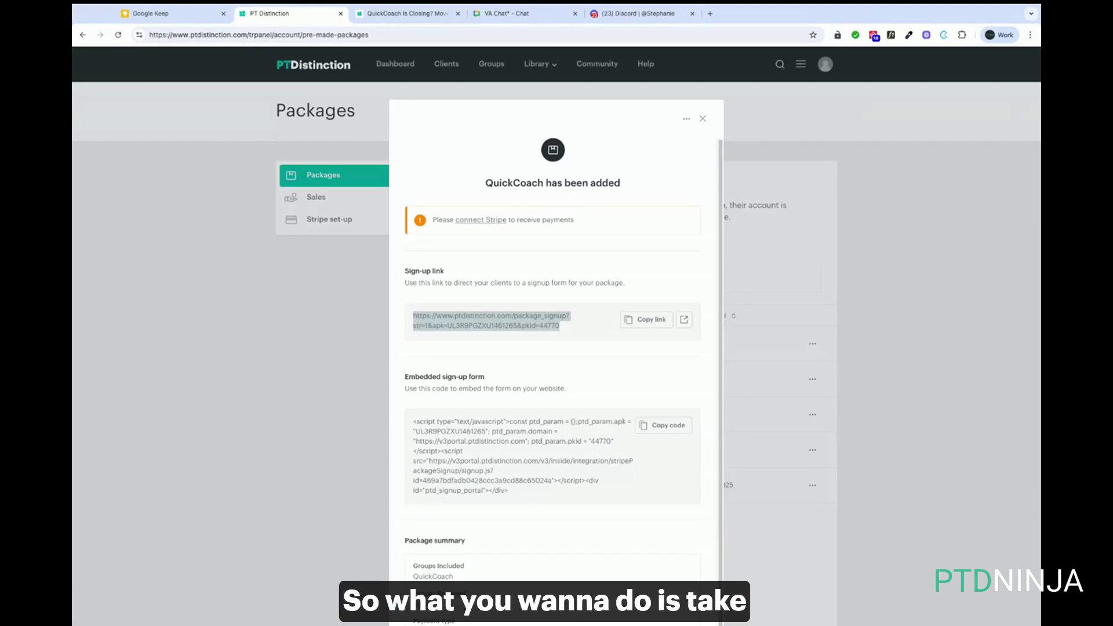
pyautogui.click(646, 320)
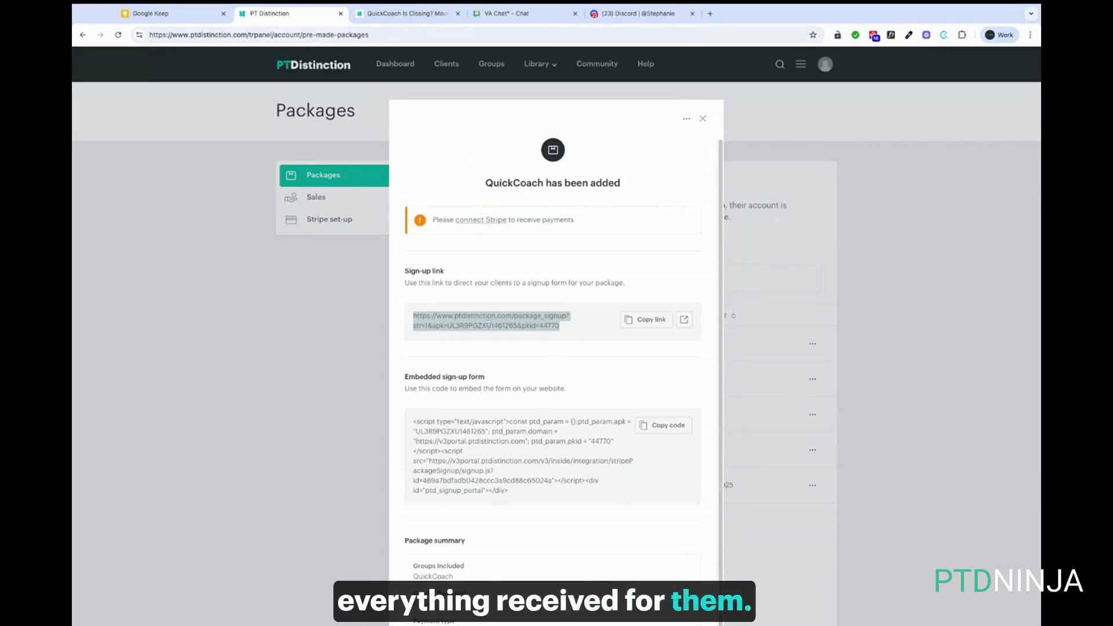
pyautogui.click(709, 119)
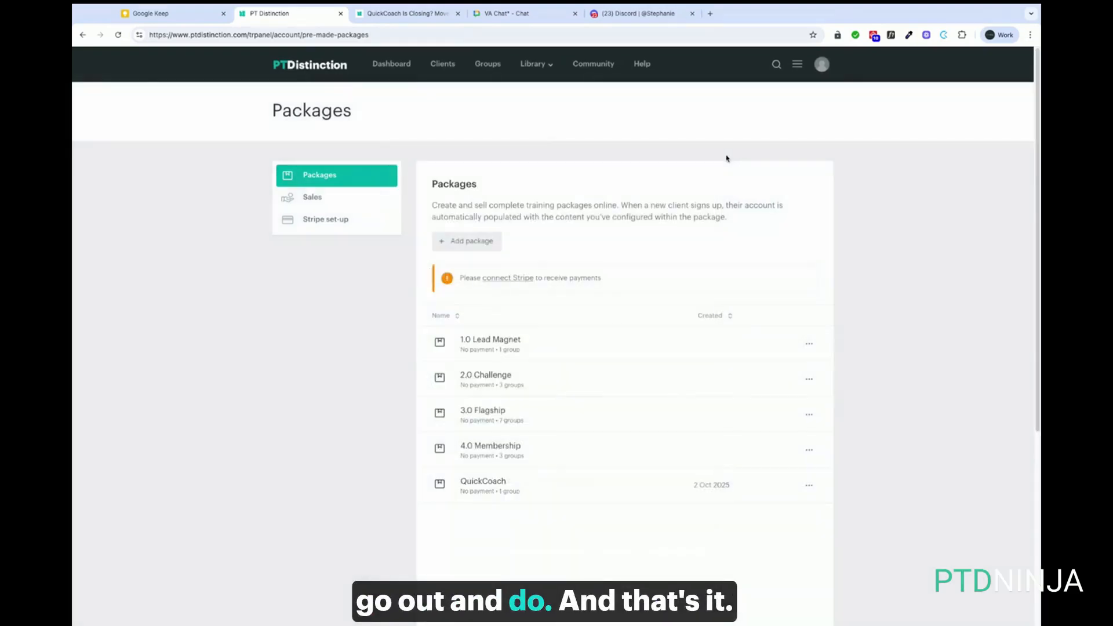